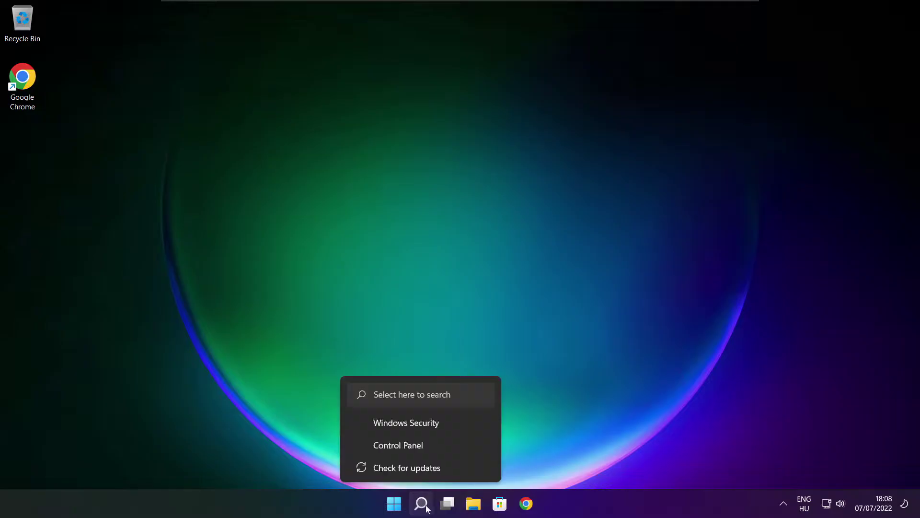
Step: Find Device Manager through Windows search, open it and maximize its window
click(421, 505)
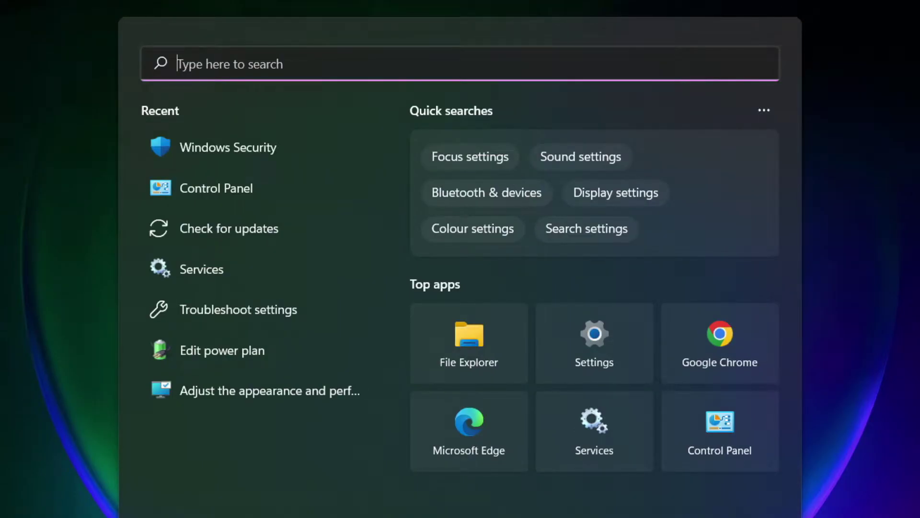
text(device m)
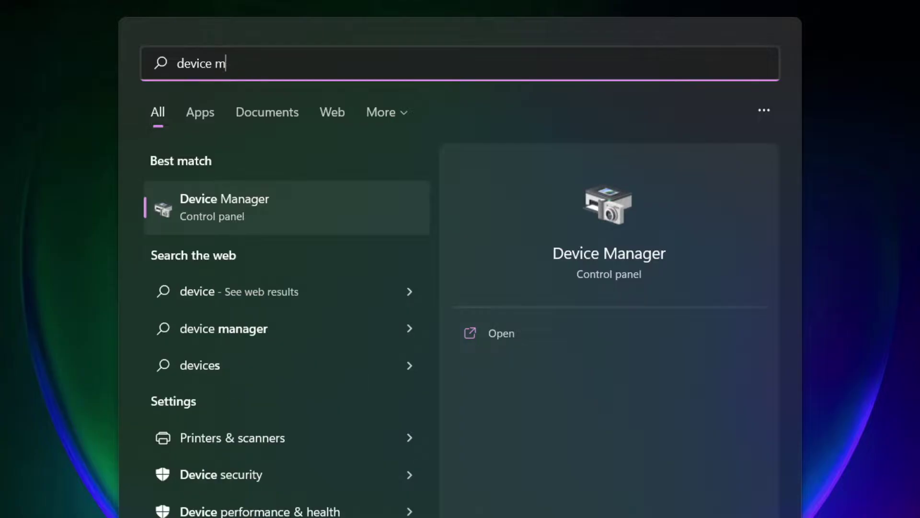
text(anag)
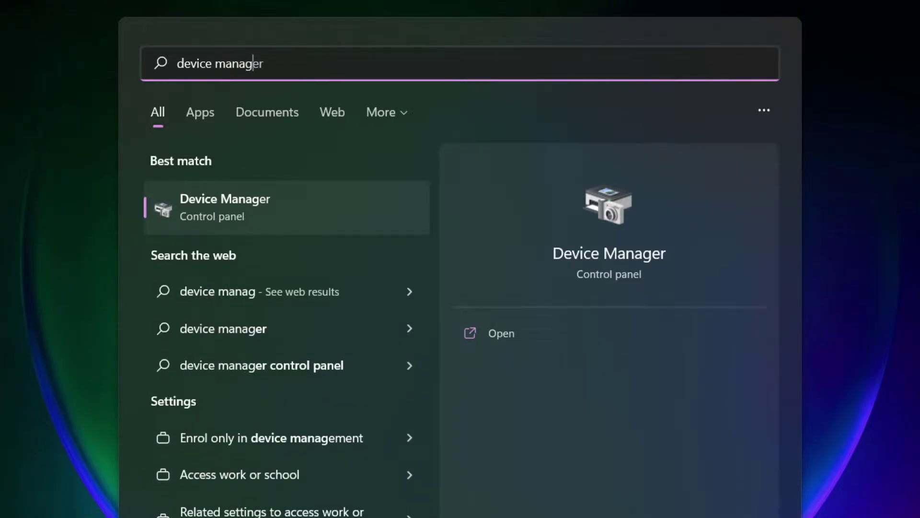
text(er)
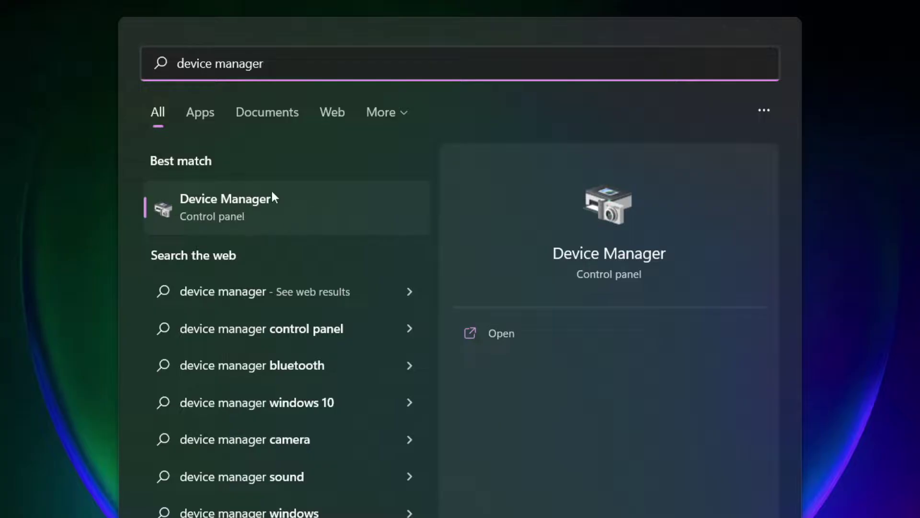
click(338, 213)
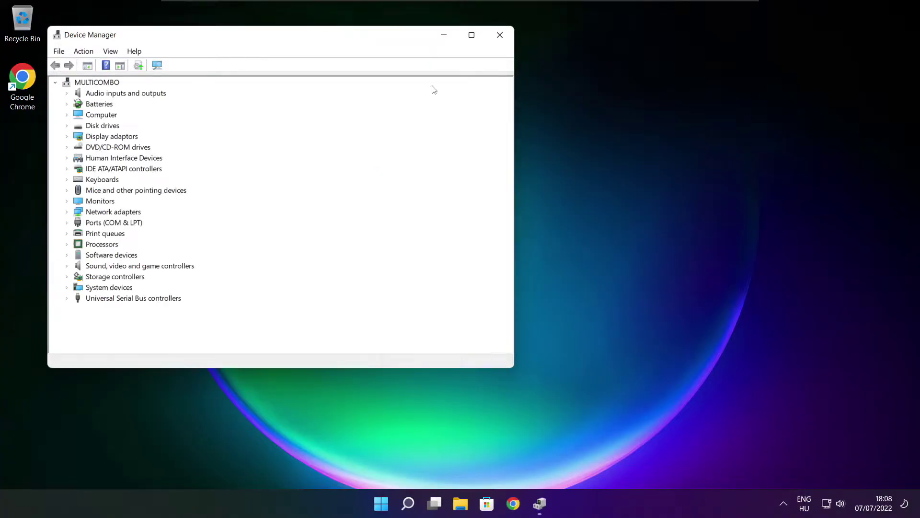
click(471, 35)
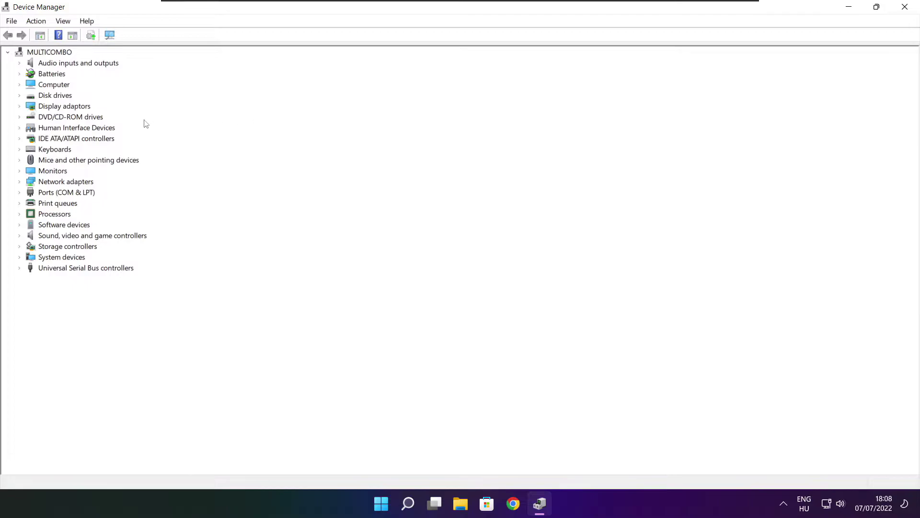
Step: Run an automatic driver update for the VMware SVGA 3D display adaptor and close the update wizard
click(52, 107)
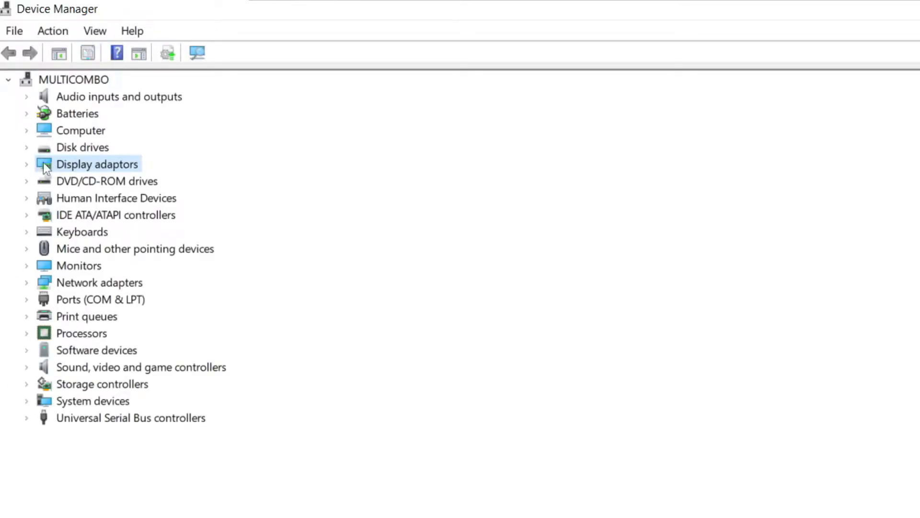
click(27, 165)
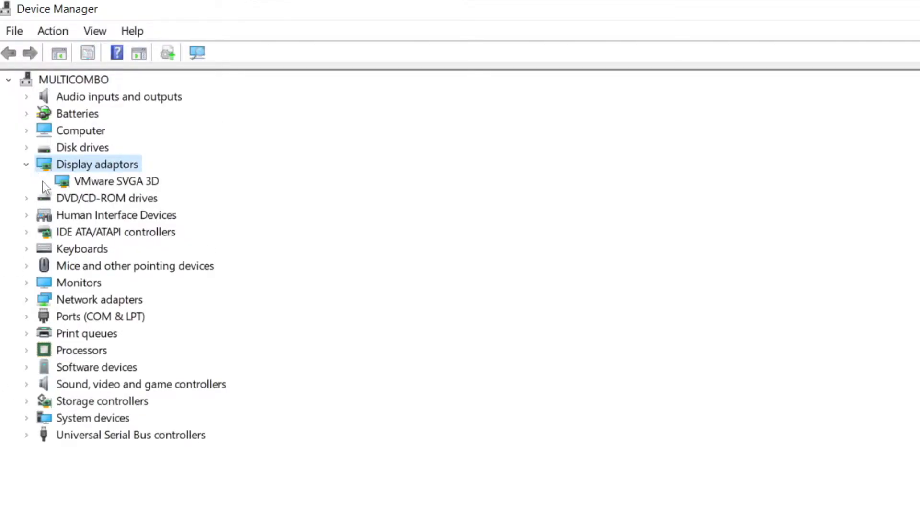
click(59, 183)
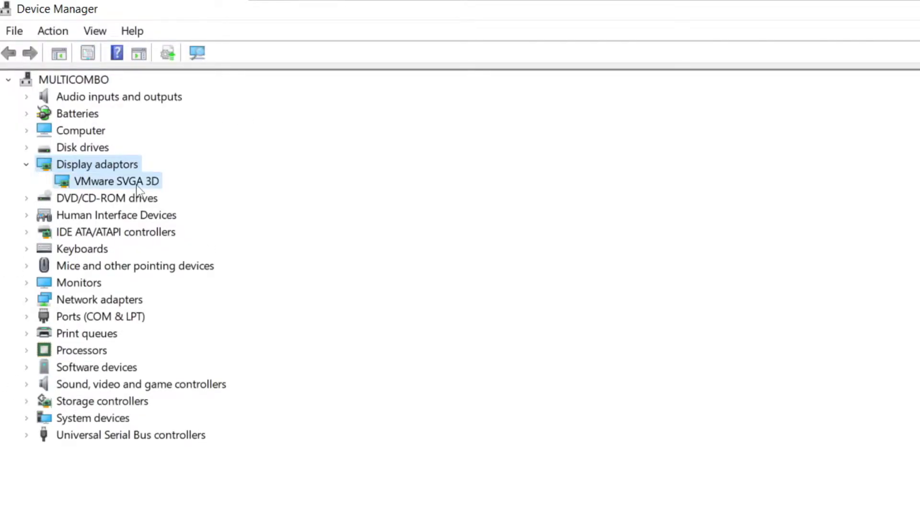
right_click(100, 184)
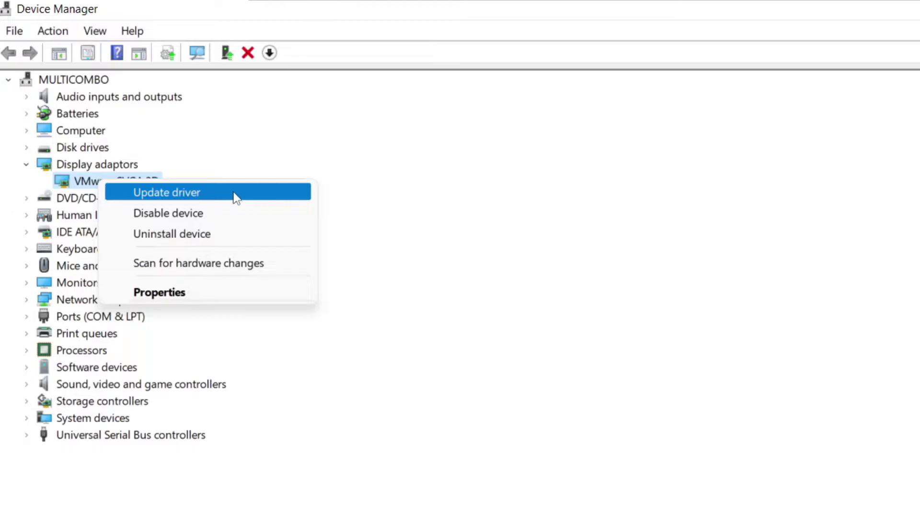
click(203, 193)
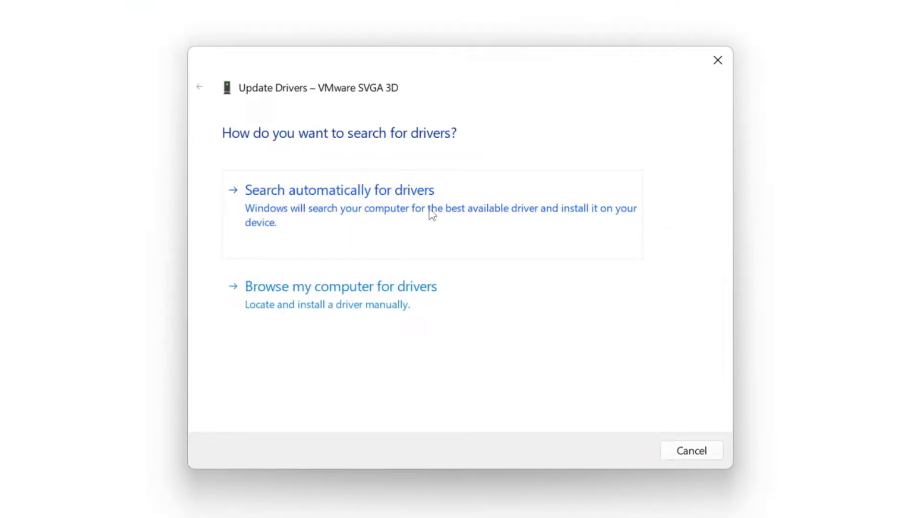
click(402, 212)
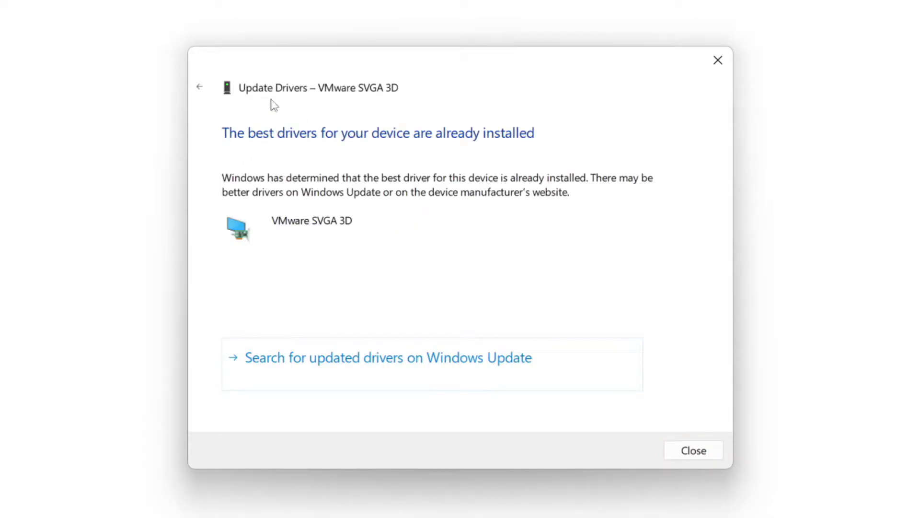
click(692, 455)
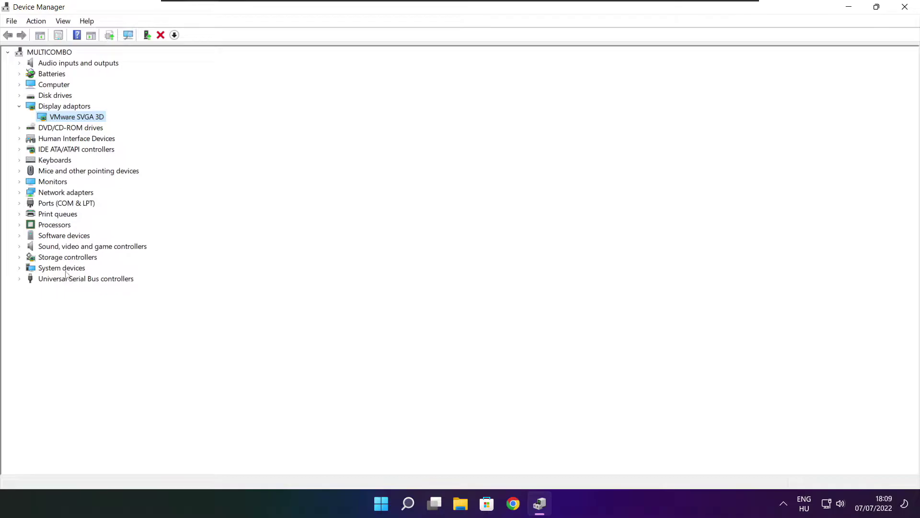
Step: Run an automatic driver update for the High Definition Audio Device under the sound controllers, then close the wizard and Device Manager
click(42, 248)
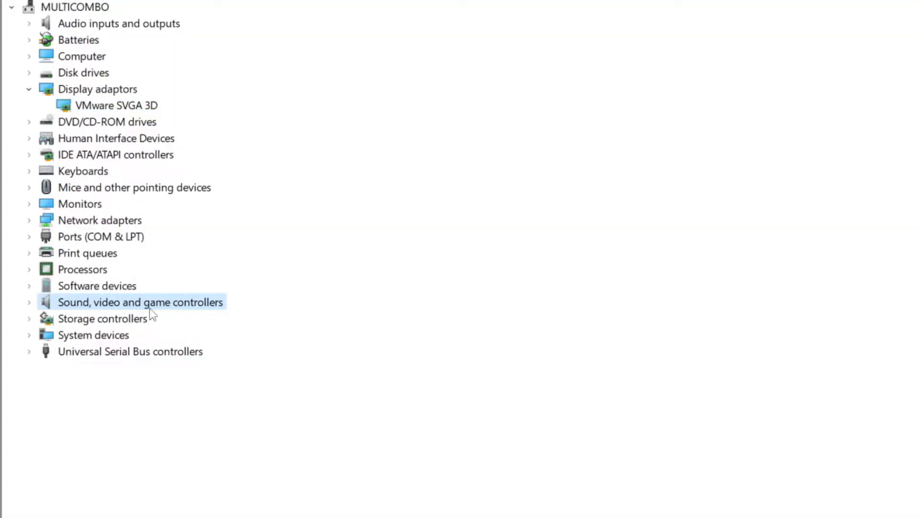
click(29, 304)
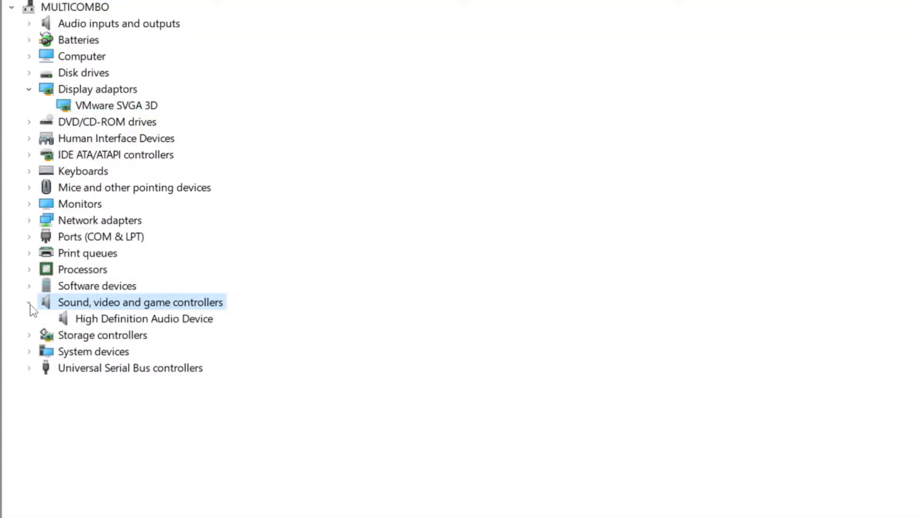
click(136, 320)
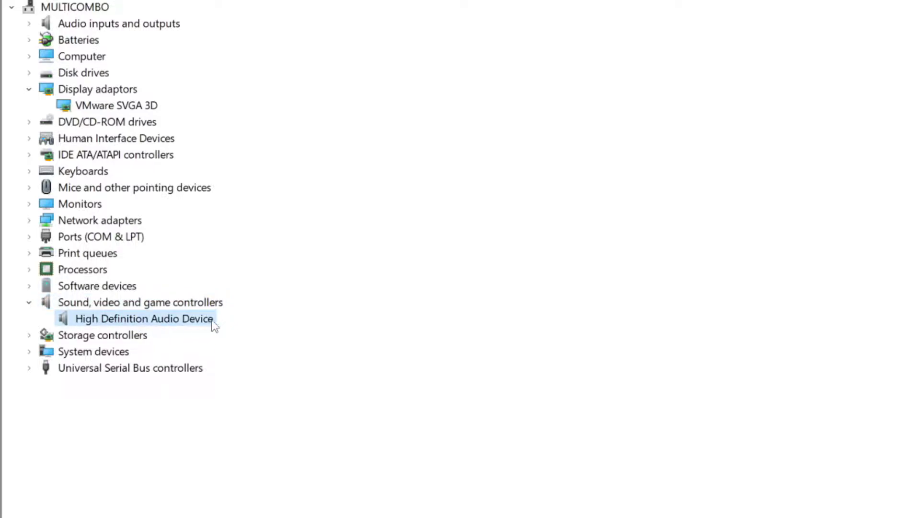
right_click(135, 321)
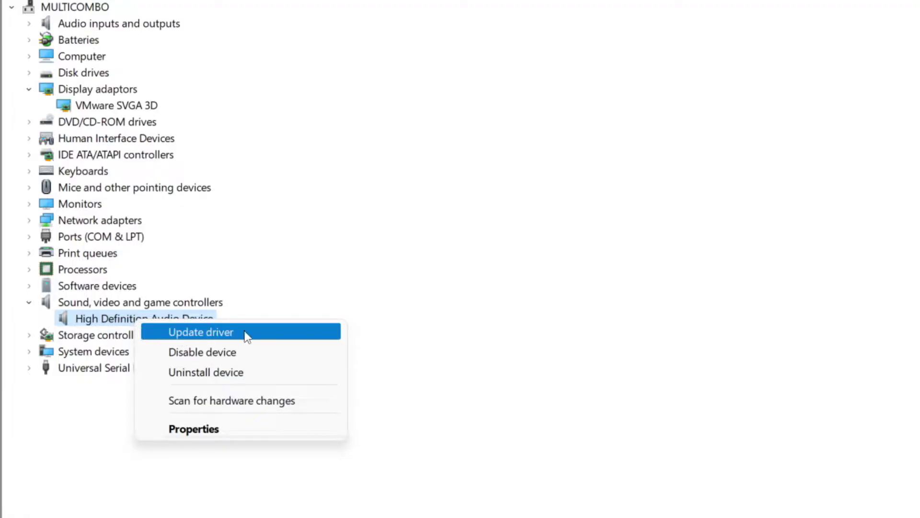
click(272, 335)
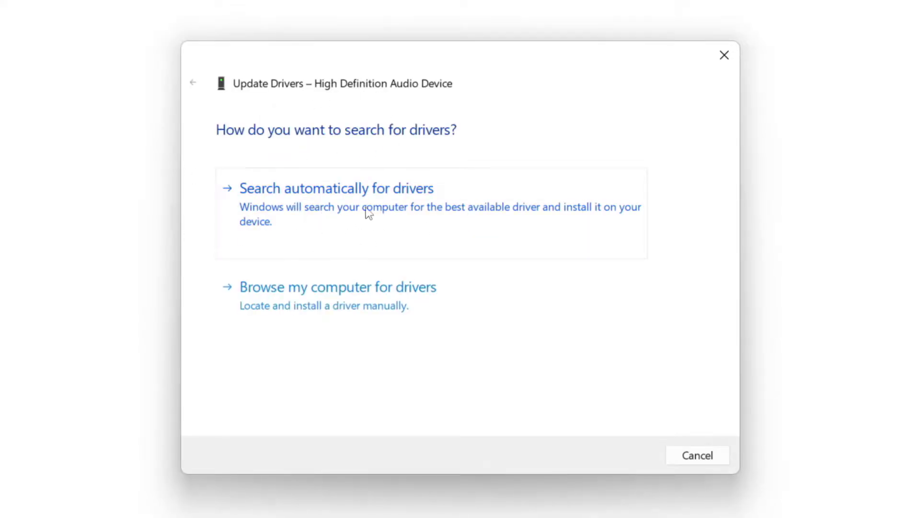
click(367, 208)
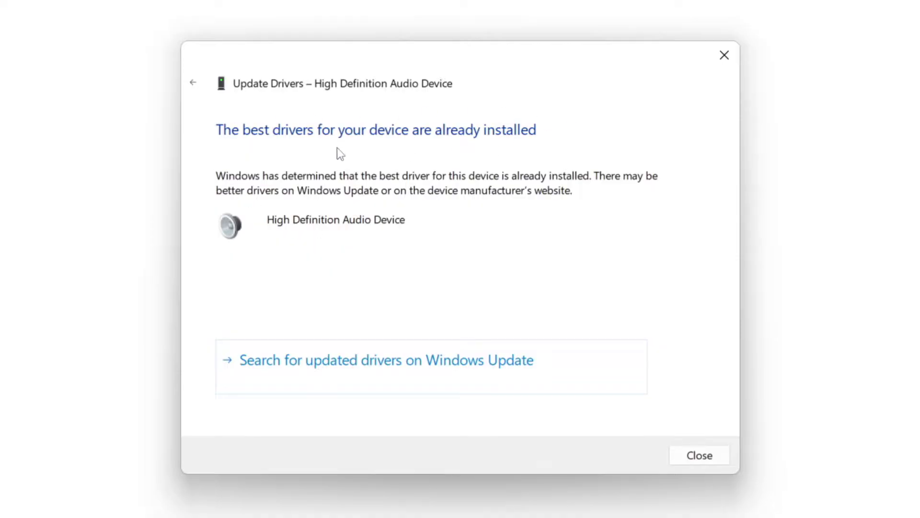
click(701, 455)
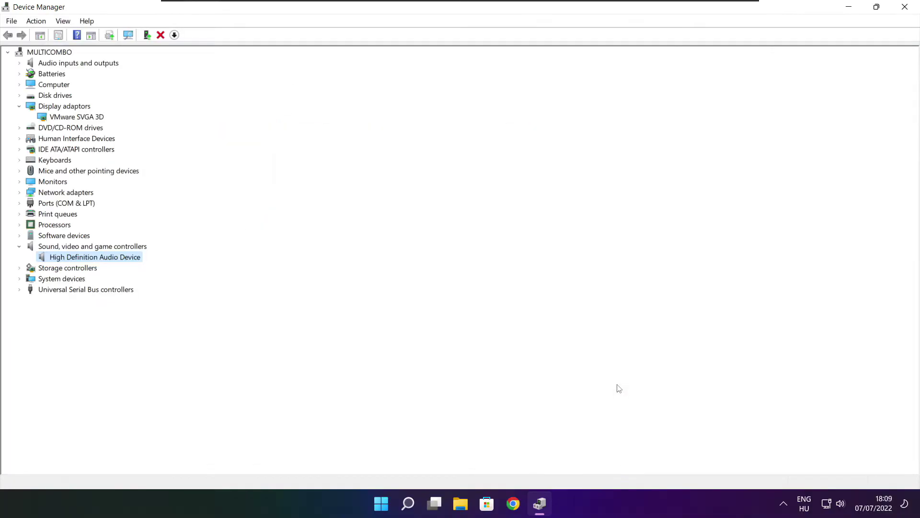
click(907, 8)
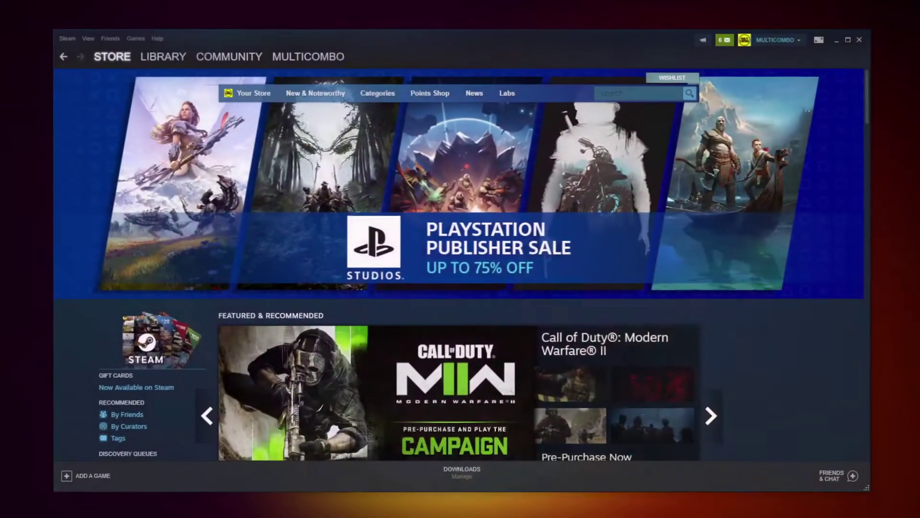
Step: In the Steam library, verify the integrity of the local files of the non-working game listed under Favorites
mouse_move(160, 58)
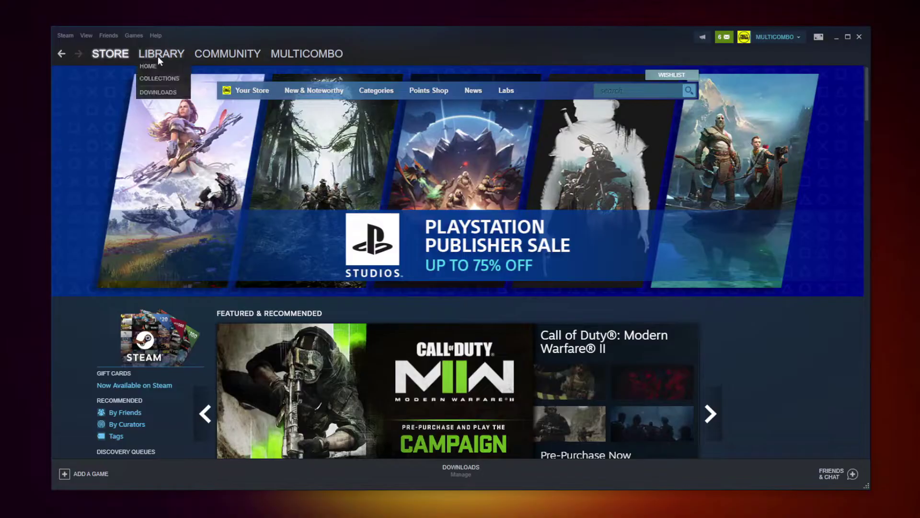
click(158, 54)
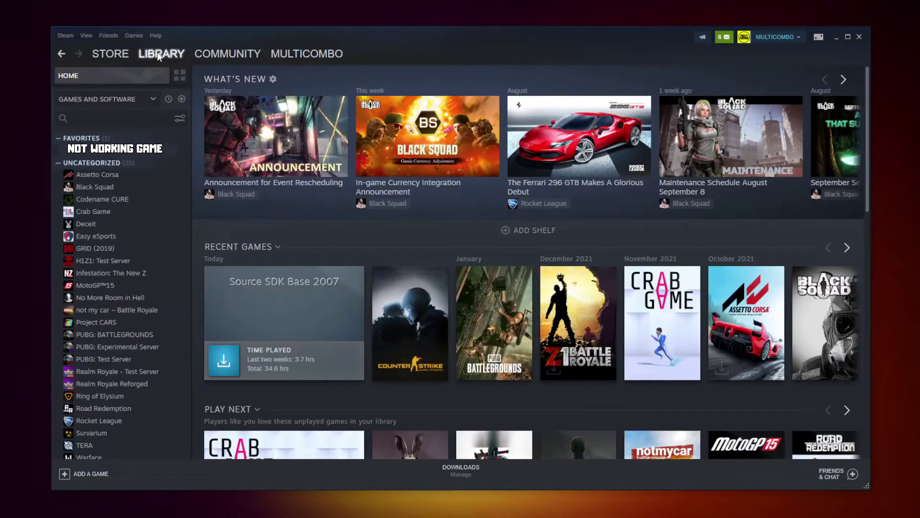
right_click(180, 155)
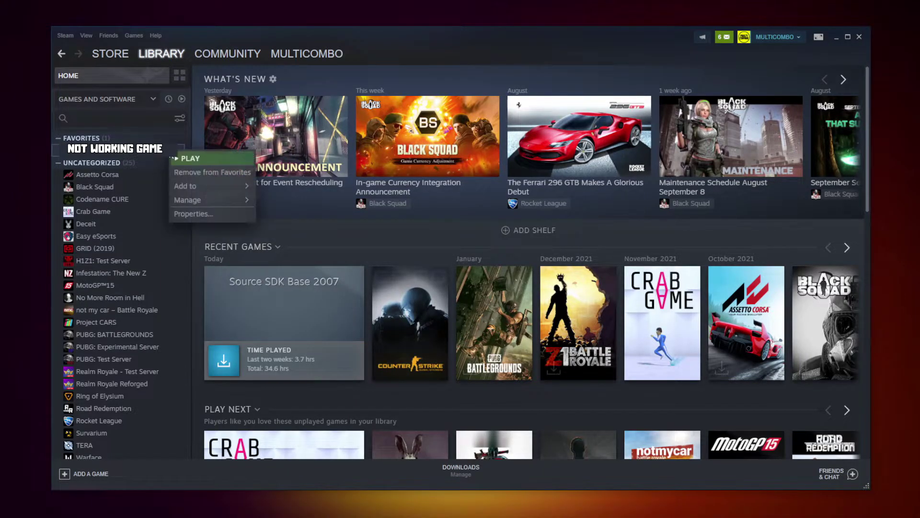
click(206, 214)
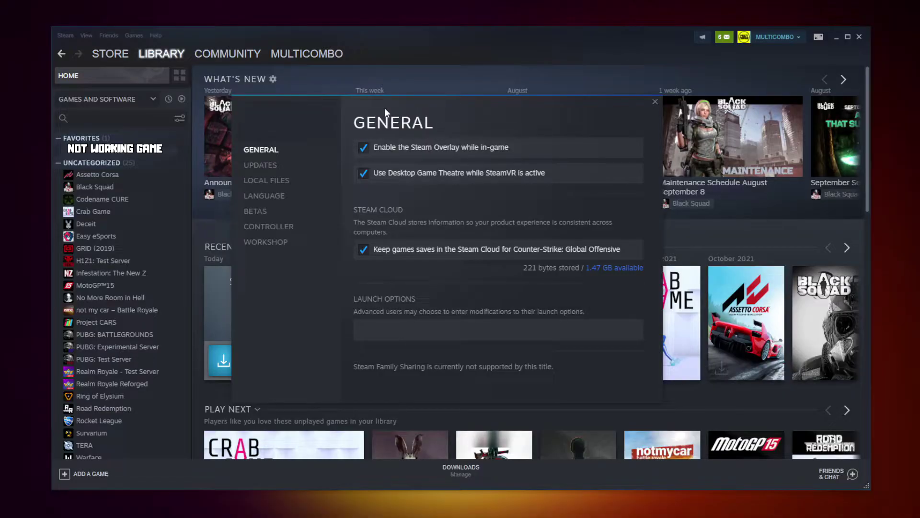
click(270, 184)
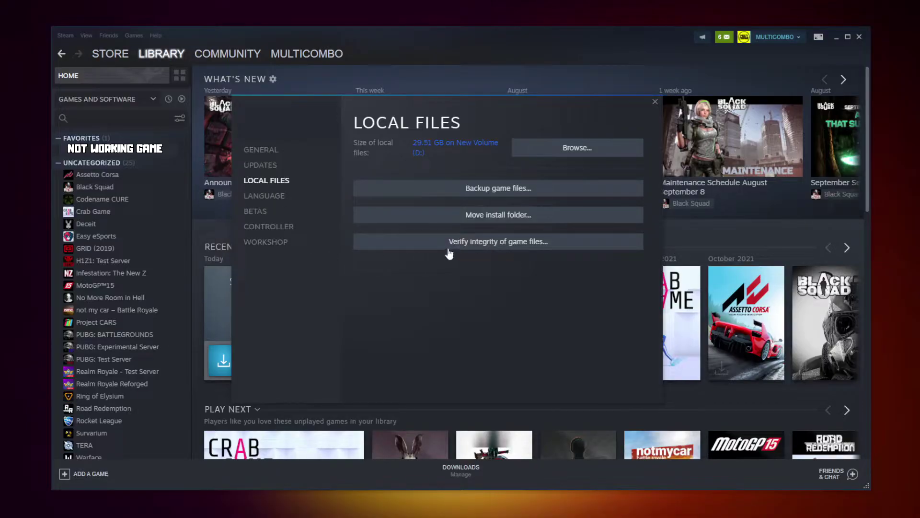
click(501, 243)
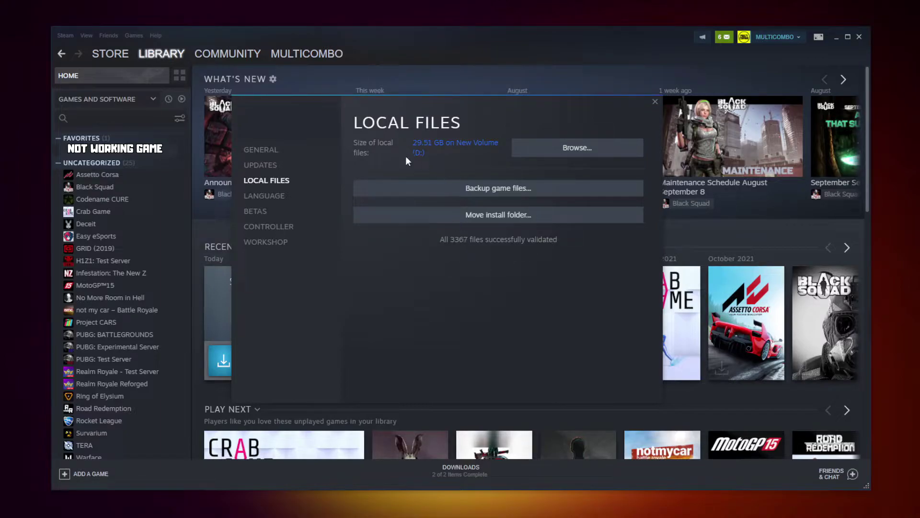
Step: Browse to the game's local files folder and open the properties of the game's application file
click(586, 155)
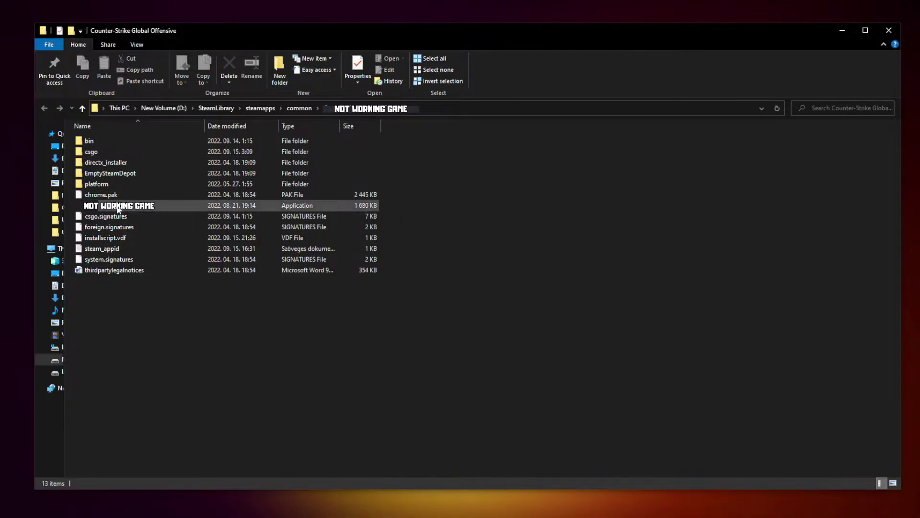
click(212, 209)
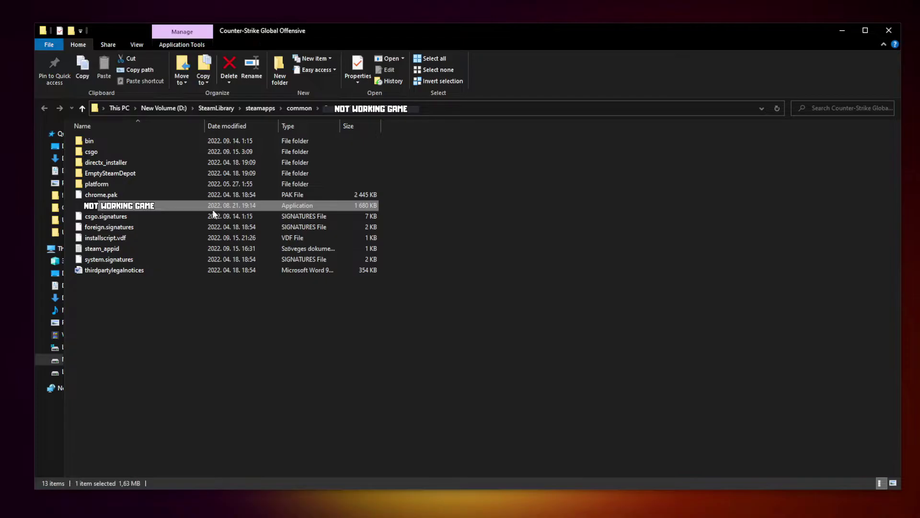
right_click(184, 206)
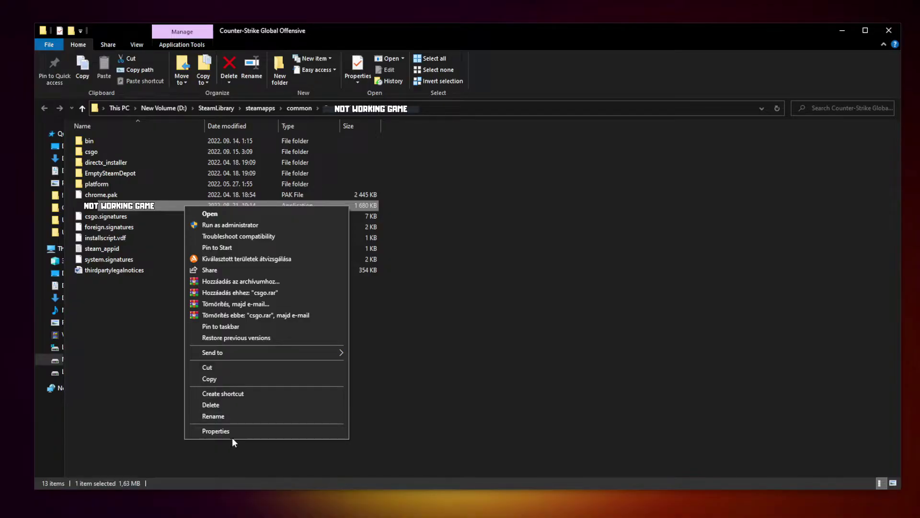
click(266, 429)
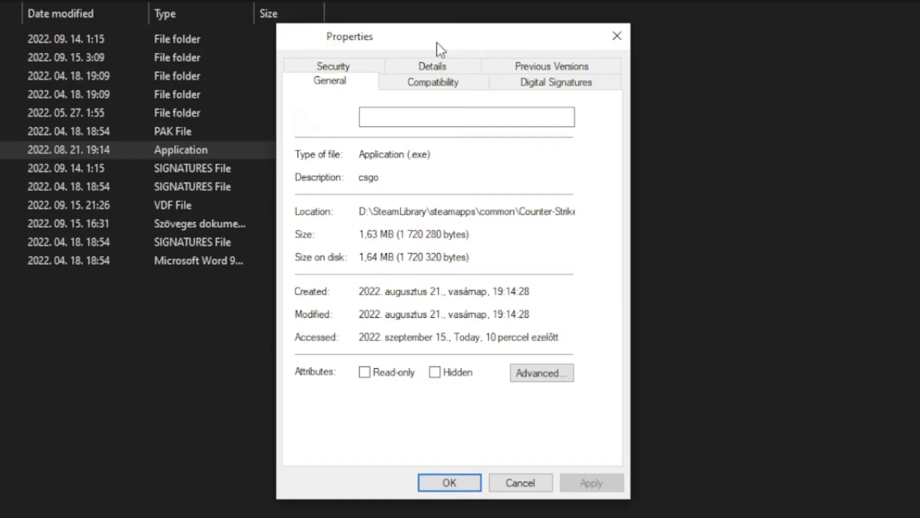
Step: Enable compatibility mode for the game's executable and set it to Windows 8
click(444, 93)
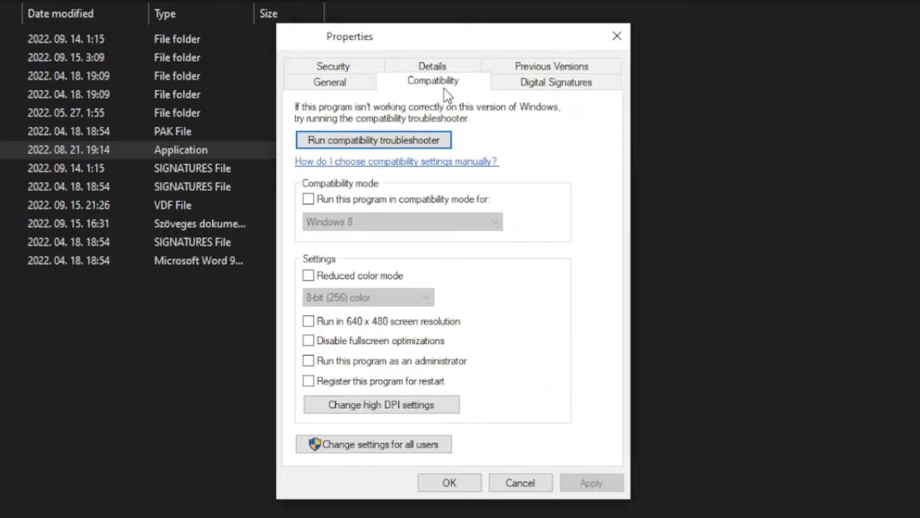
click(318, 202)
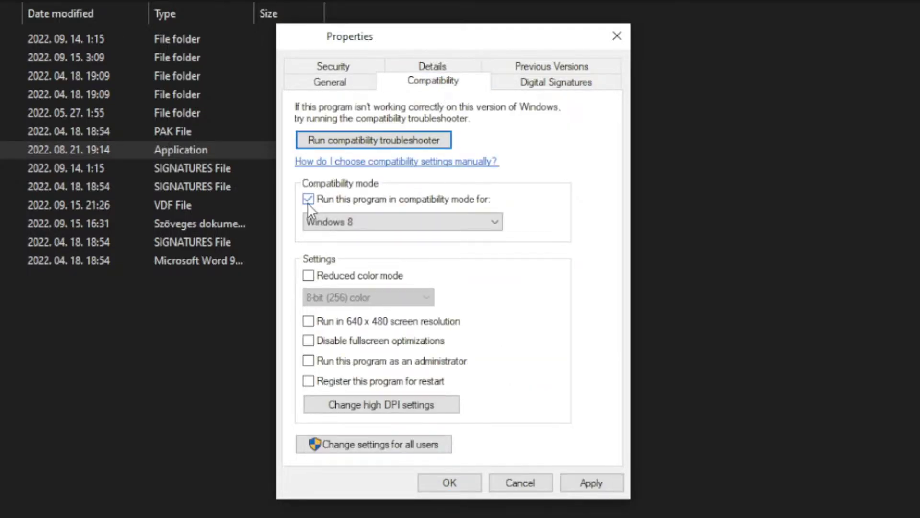
click(355, 220)
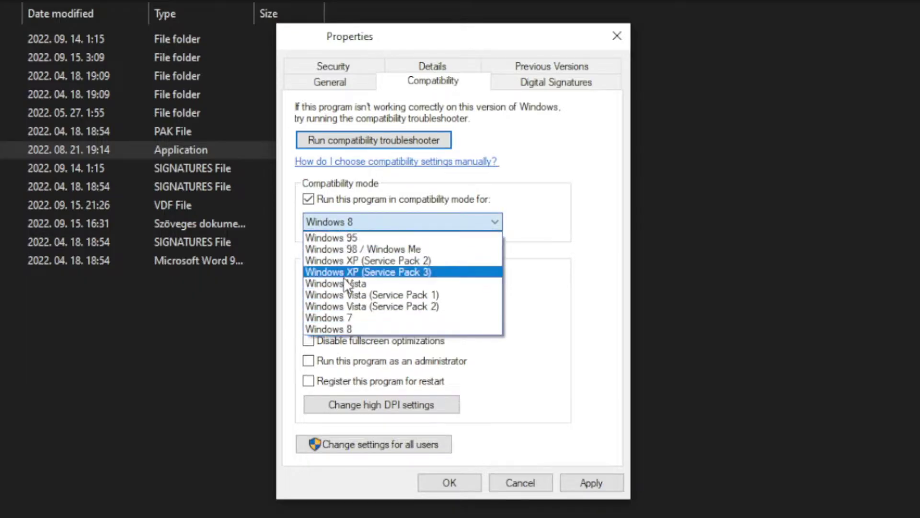
click(352, 329)
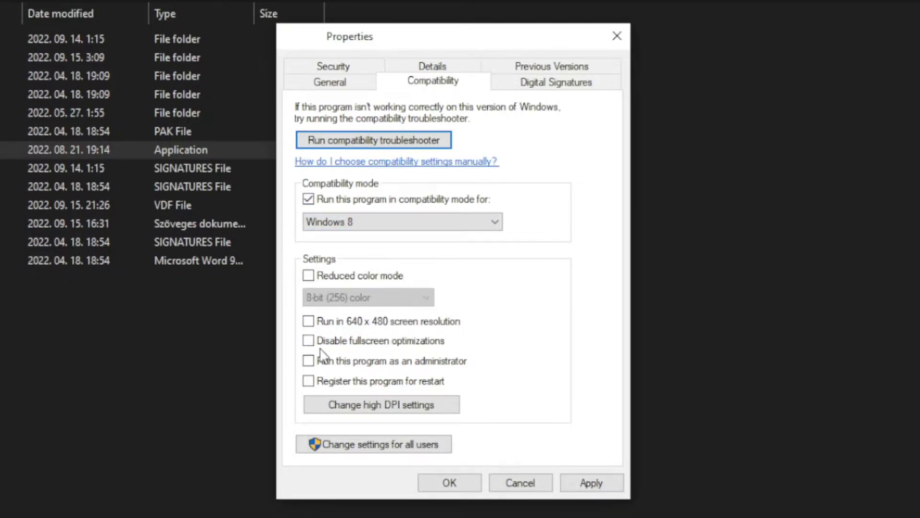
Step: Disable fullscreen optimizations and enable running as administrator for the game's executable, then apply the changes and close its properties
click(372, 345)
click(441, 361)
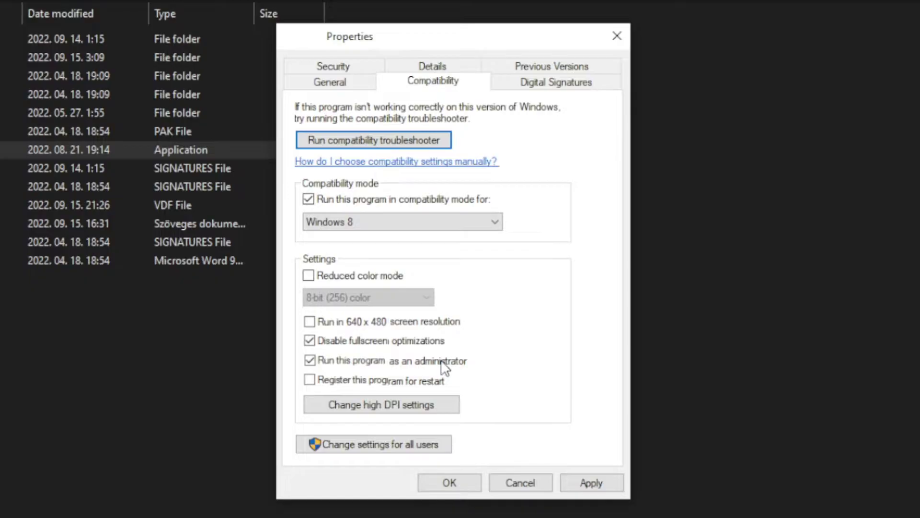
click(597, 480)
click(449, 484)
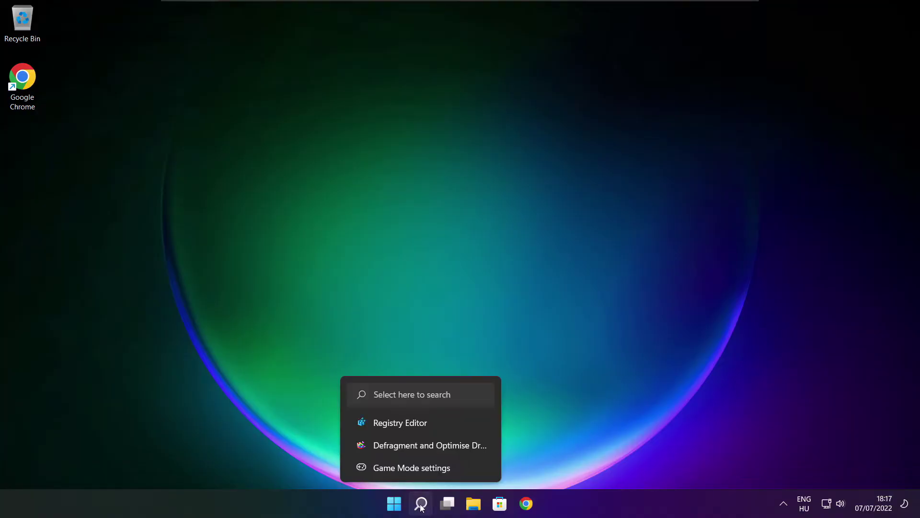
Step: Search Windows for "updates", run a check for updates in Windows Update, and close Settings
click(421, 503)
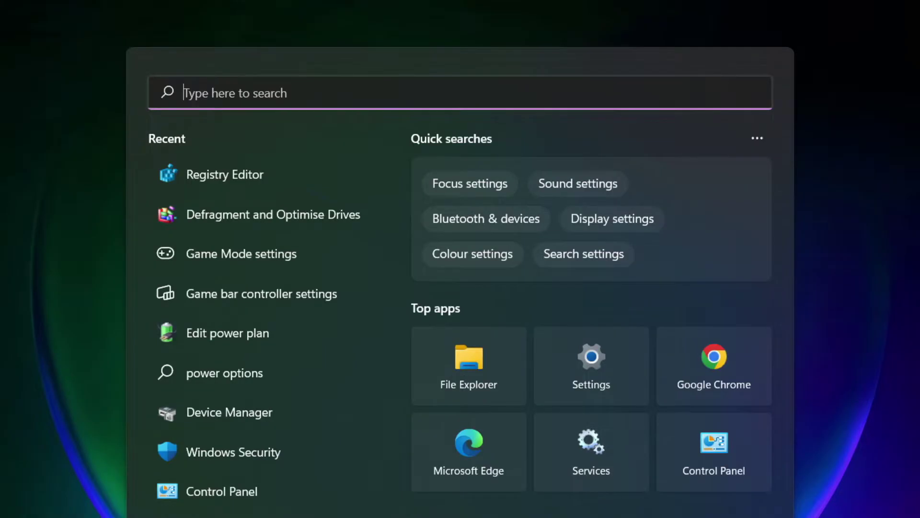
text(u)
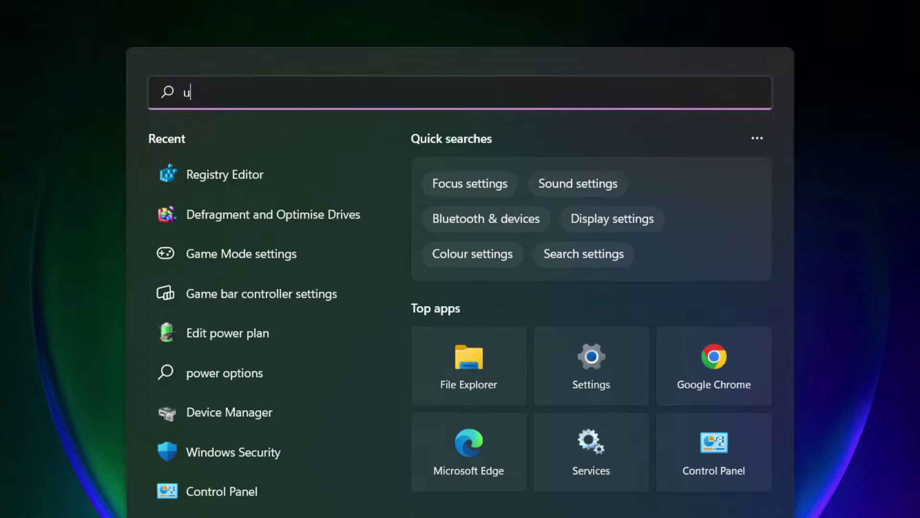
text(pdates)
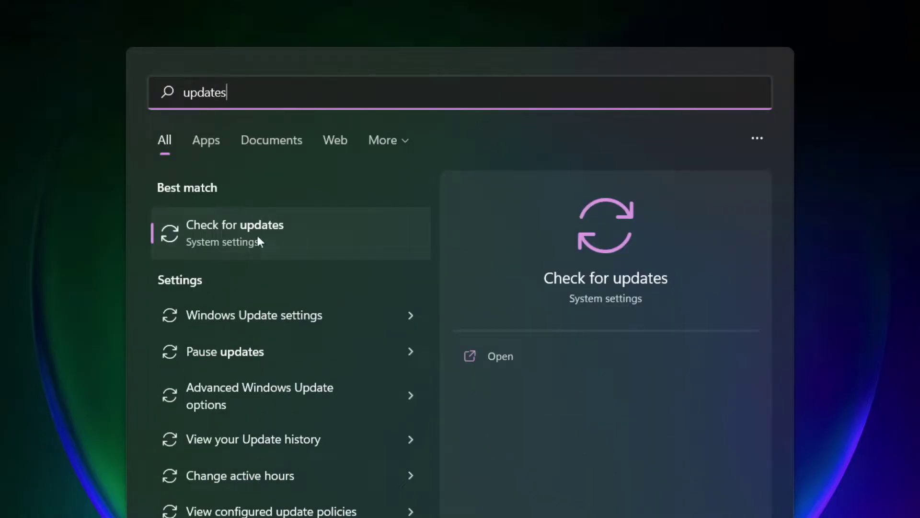
click(279, 236)
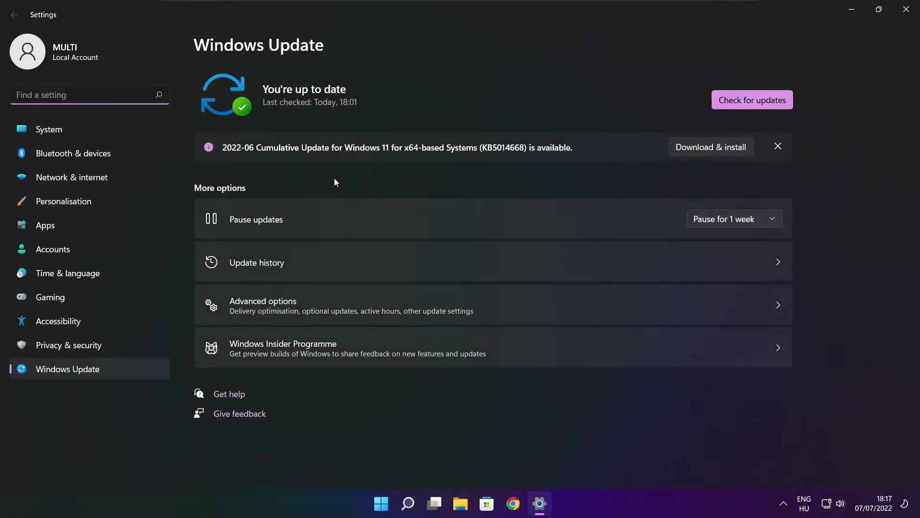
click(752, 101)
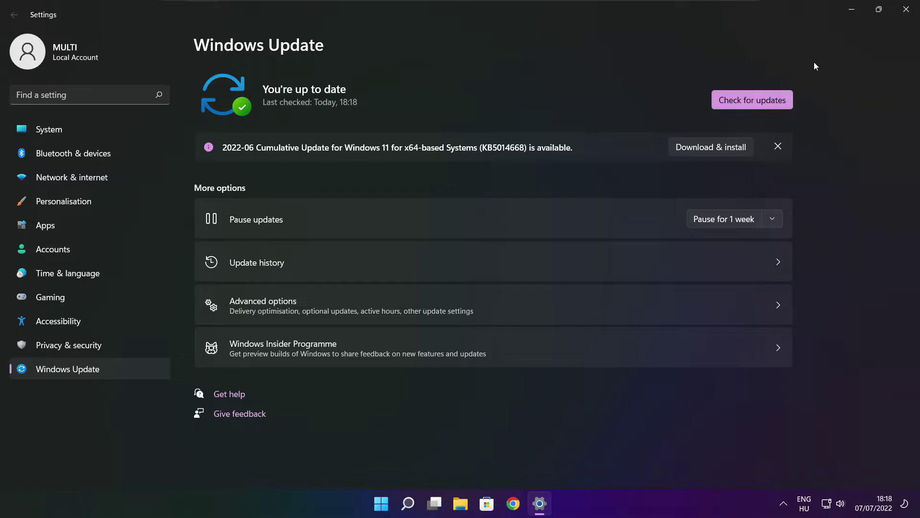
click(906, 10)
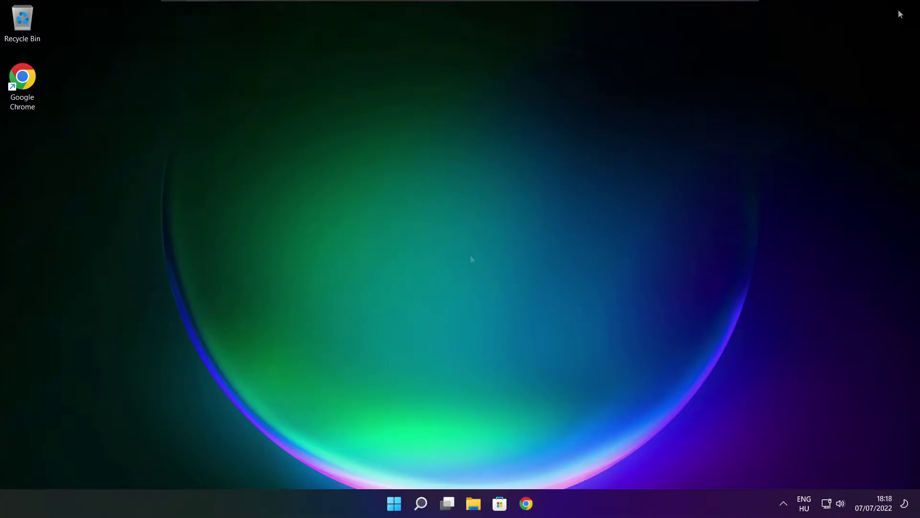
Step: Switch to Google Chrome and download the DirectX End-User Runtime Web Installer from the open Microsoft Download Center page
click(527, 504)
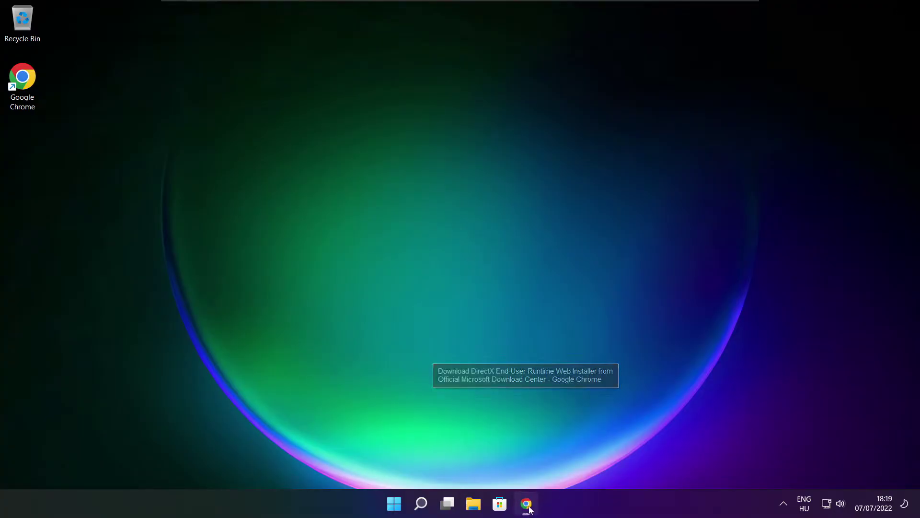
click(479, 31)
click(479, 31)
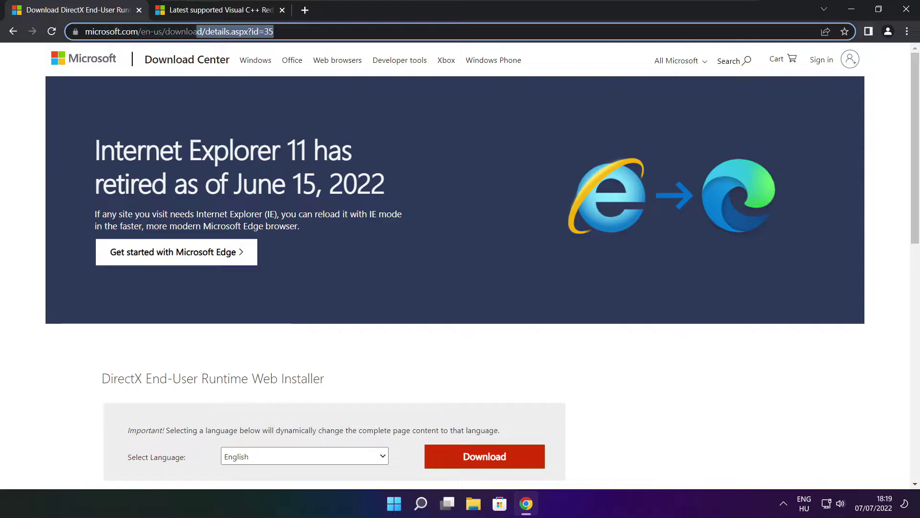
click(331, 346)
drag(911, 134, 911, 212)
drag(341, 197, 392, 204)
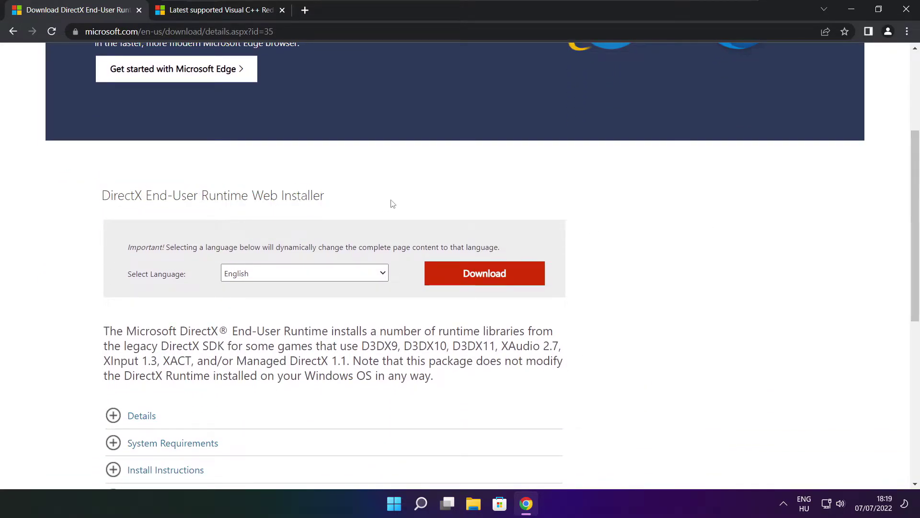
click(486, 276)
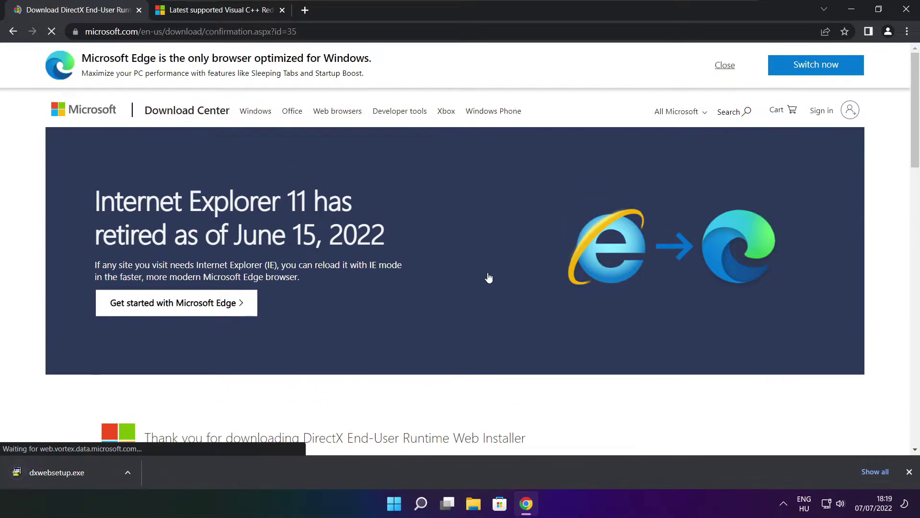
Step: Launch the downloaded dxwebsetup.exe and accept the license agreement in the DirectX setup wizard
click(96, 473)
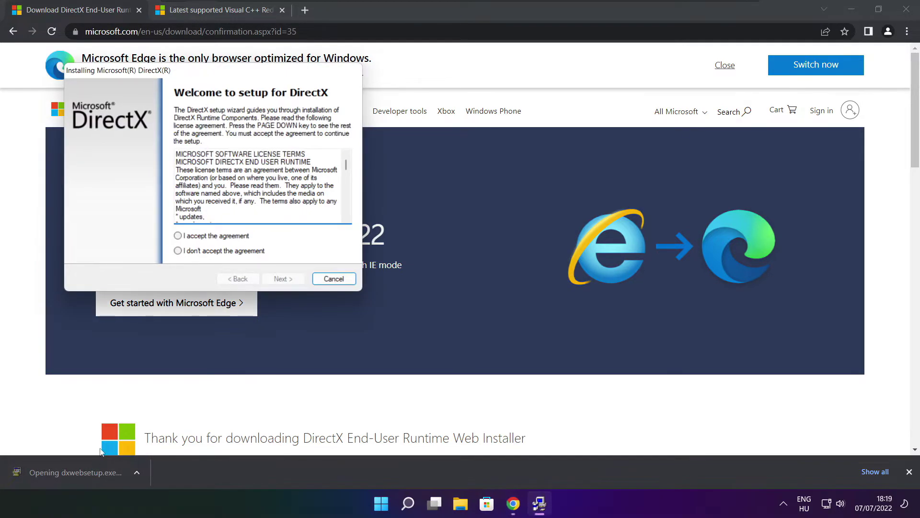
drag(198, 78, 439, 139)
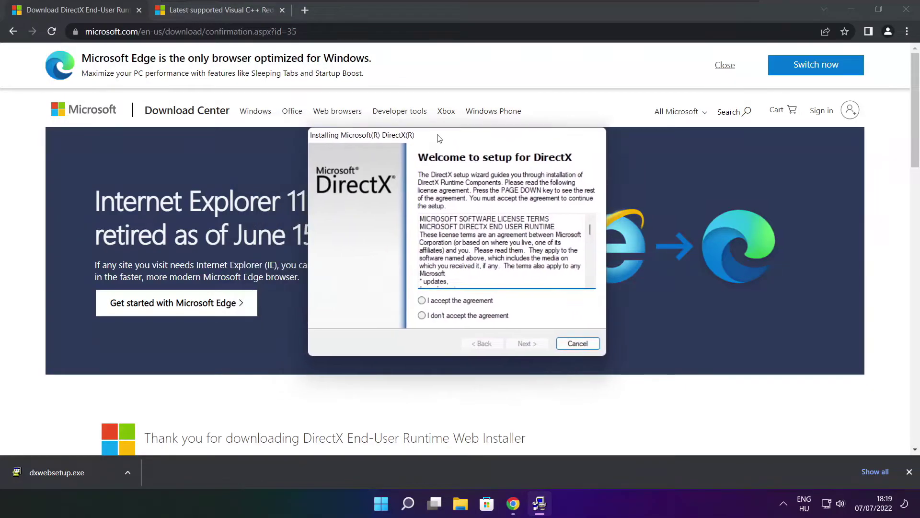
drag(591, 234, 590, 278)
click(429, 301)
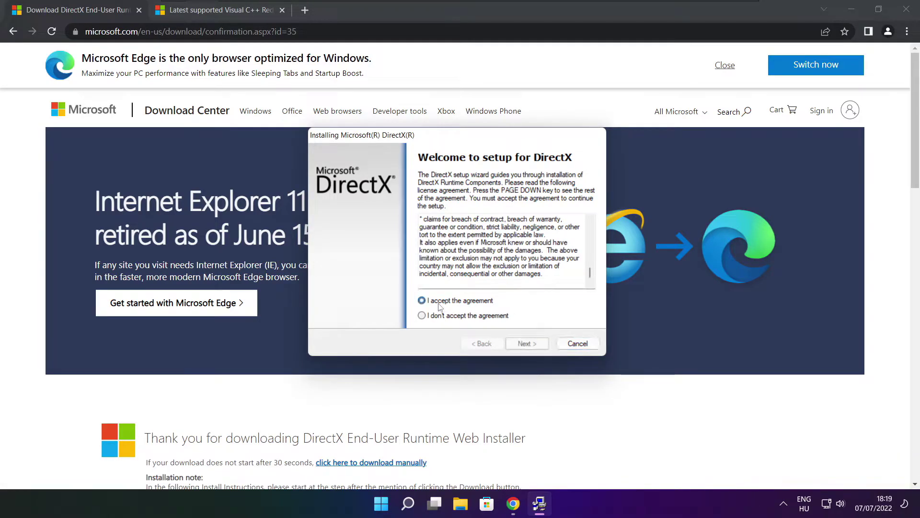
click(531, 349)
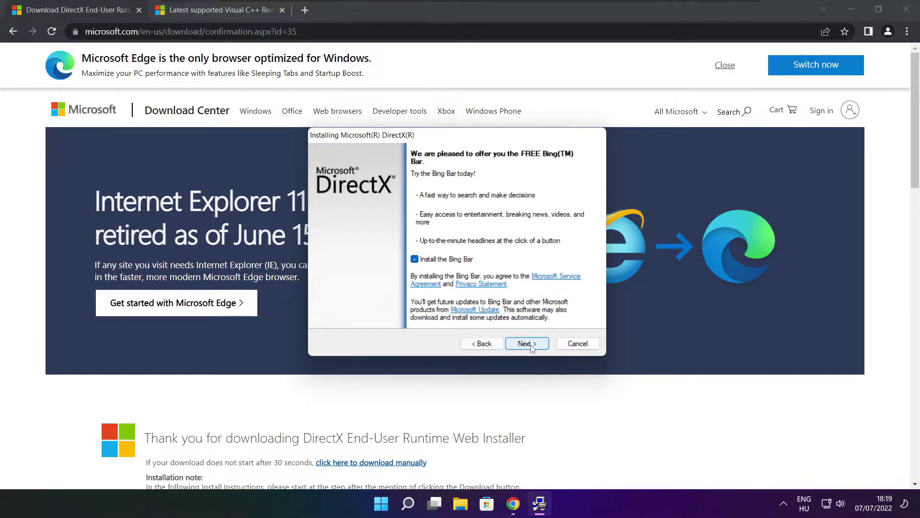
Step: Opt out of installing the Bing Bar, install the DirectX runtime components, and finish the setup
click(414, 259)
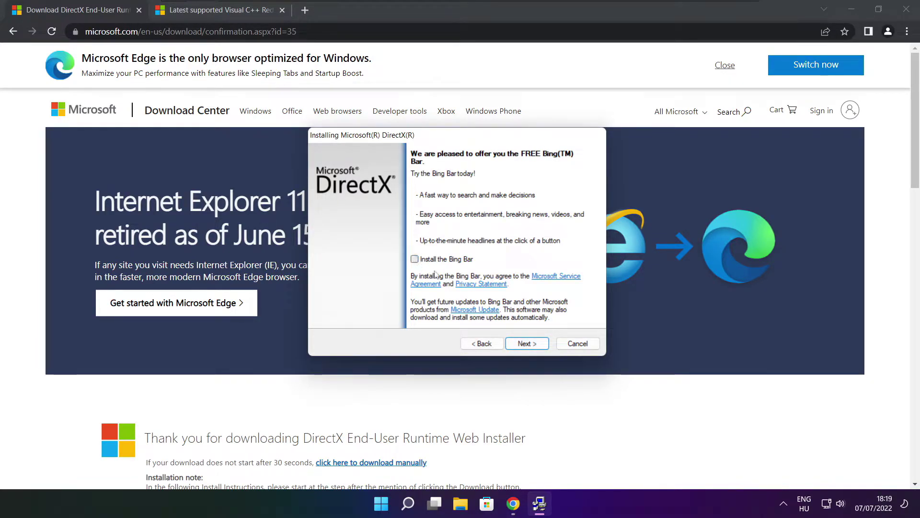
click(537, 343)
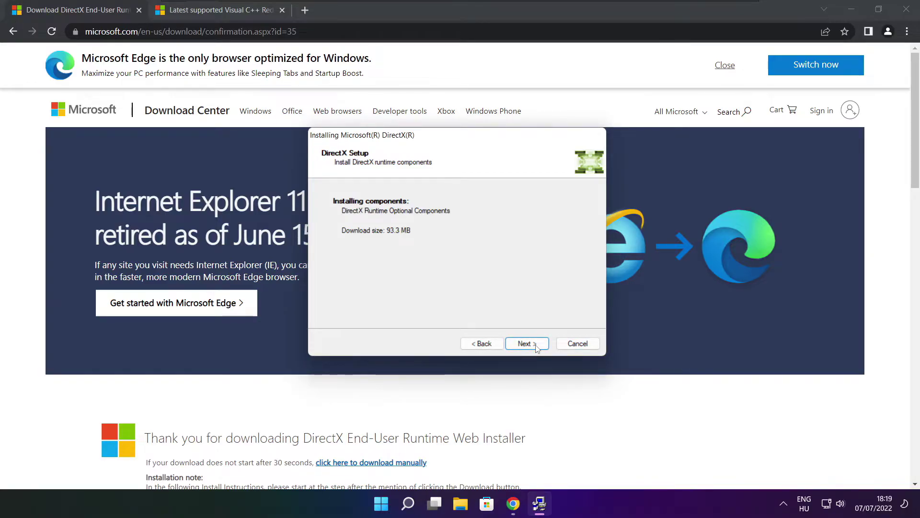
click(529, 344)
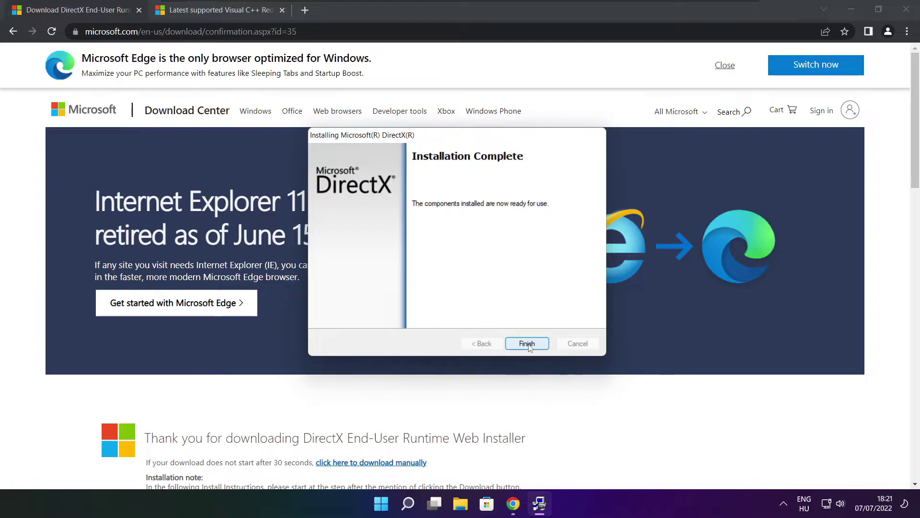
click(527, 344)
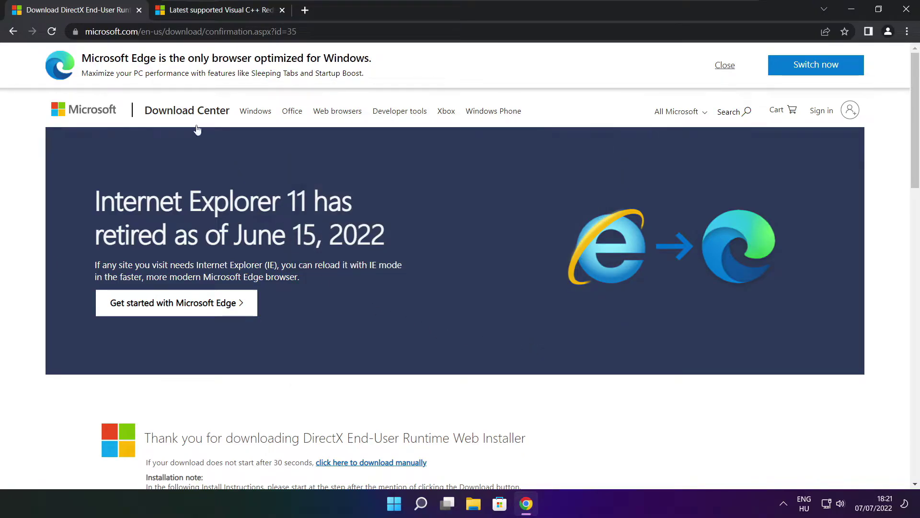
Step: Close the DirectX page and download the ARM64, X86 and X64 Visual C++ Redistributables for Visual Studio 2015, 2017, 2019 and 2022
click(139, 10)
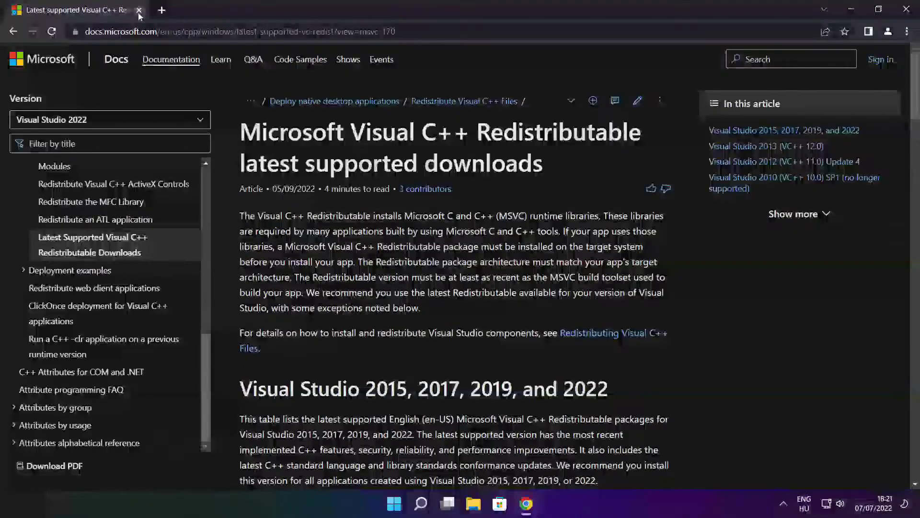
key(ctrl+l)
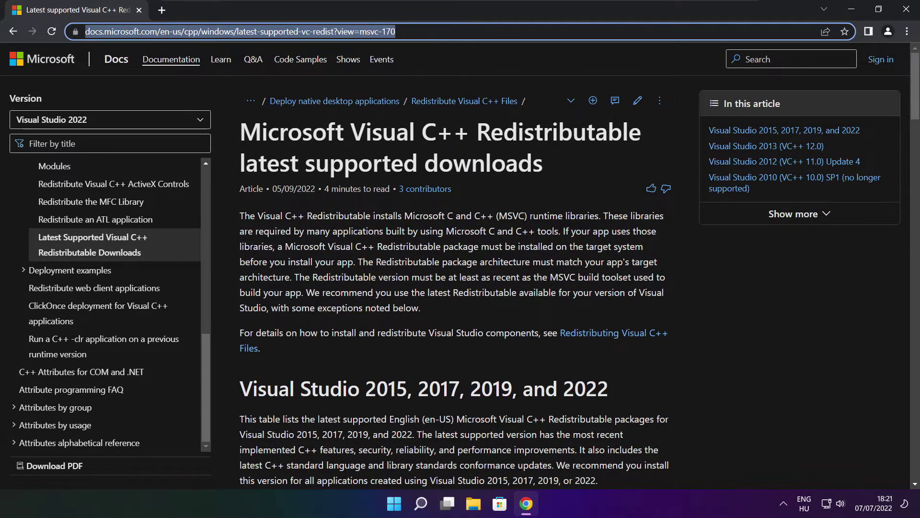
click(455, 58)
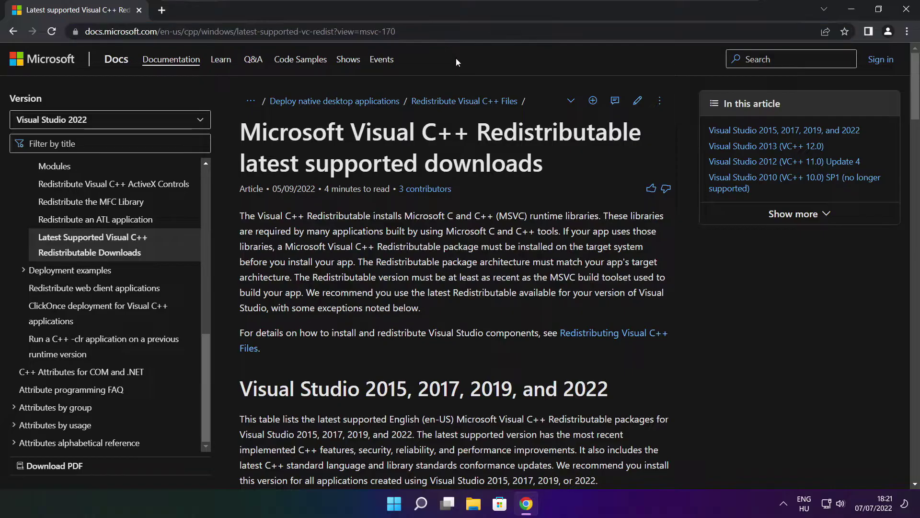
drag(915, 91, 910, 141)
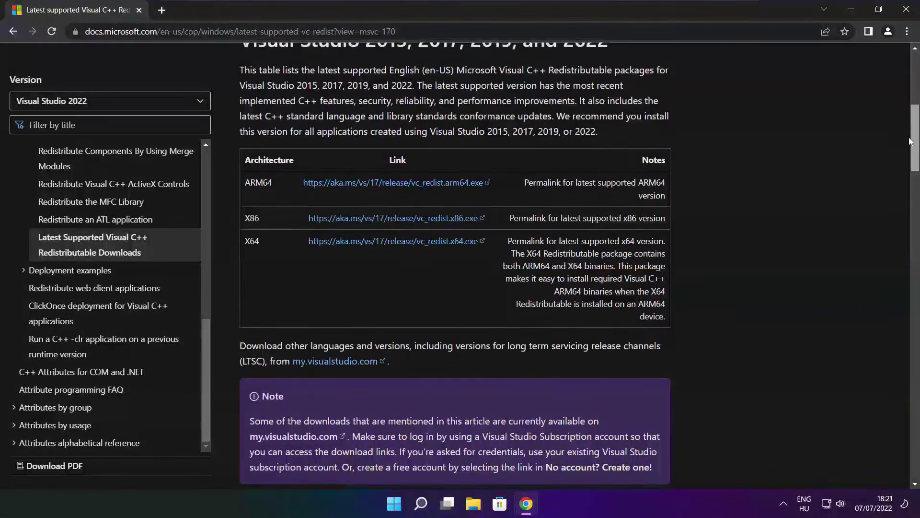
scroll(410, 209, up, 1)
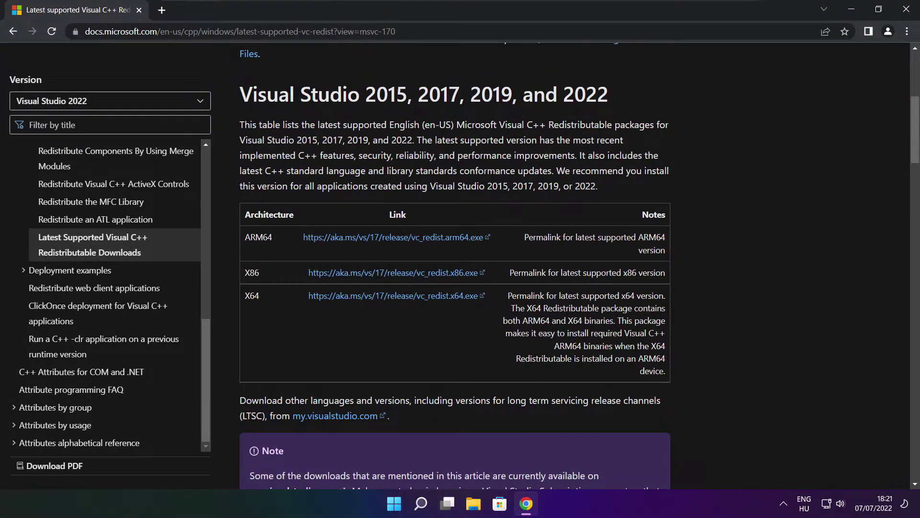
drag(243, 237, 619, 330)
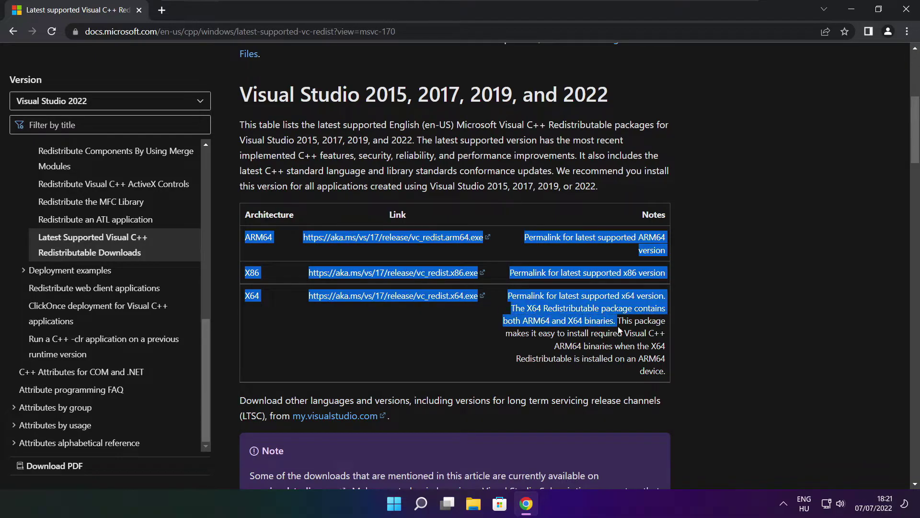
click(618, 329)
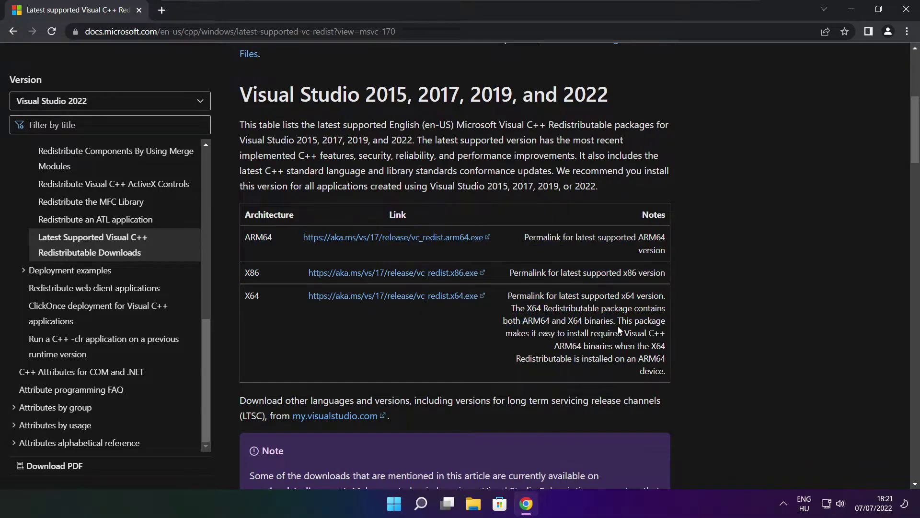
click(382, 238)
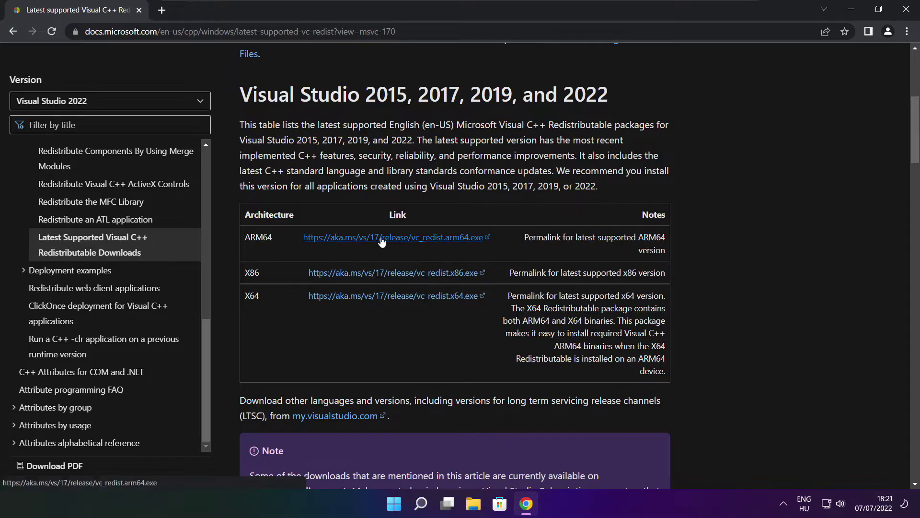
click(380, 274)
click(379, 296)
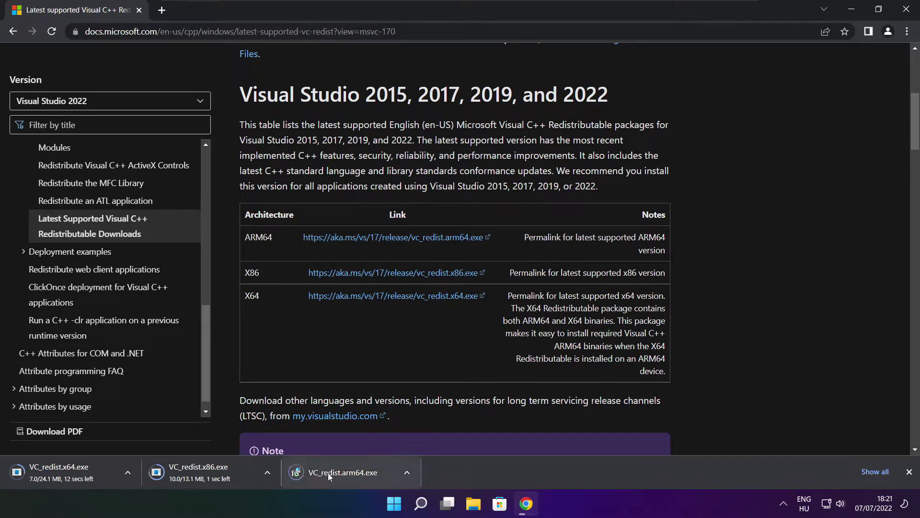
Step: Run VC_redist.arm64.exe, agree to the license terms, start the installation, and close the setup window
click(350, 473)
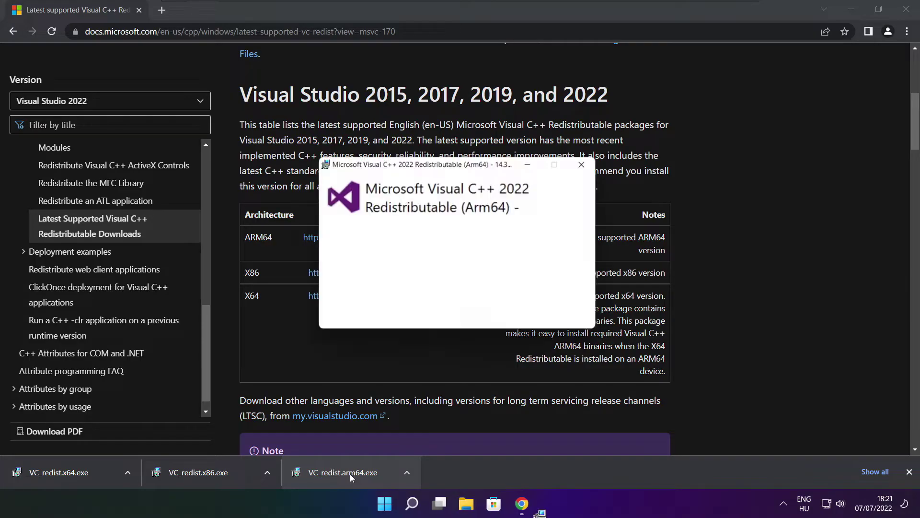
drag(590, 237, 591, 283)
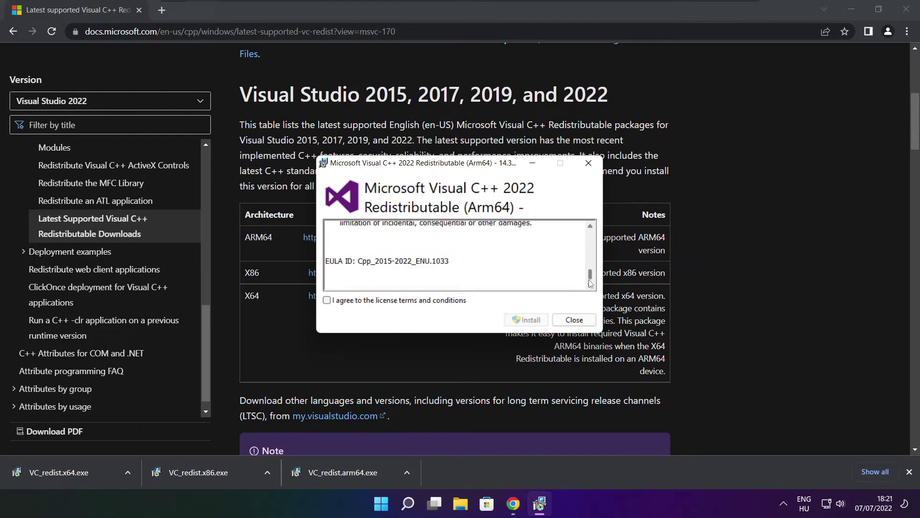
click(326, 300)
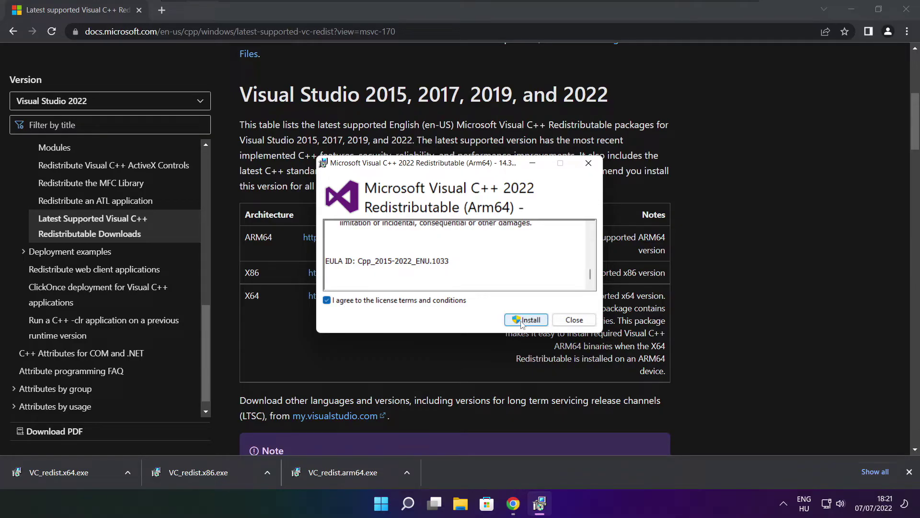
click(523, 322)
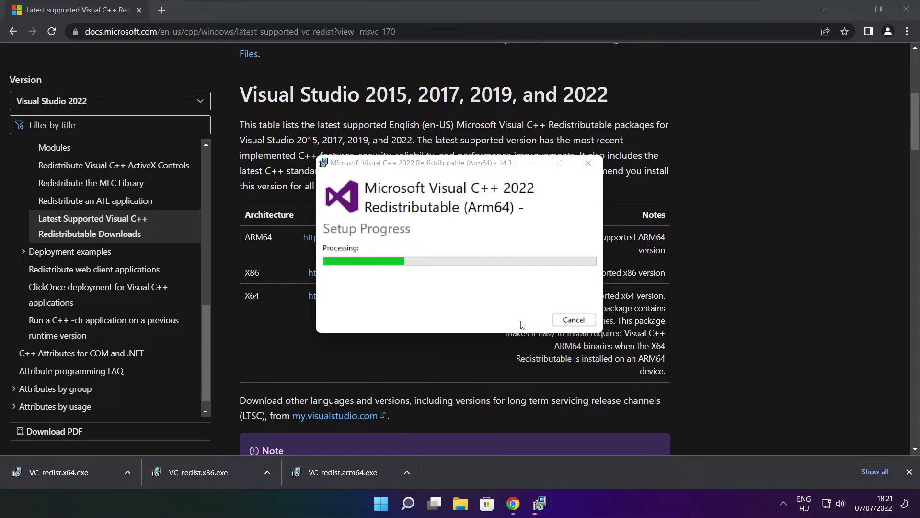
click(574, 320)
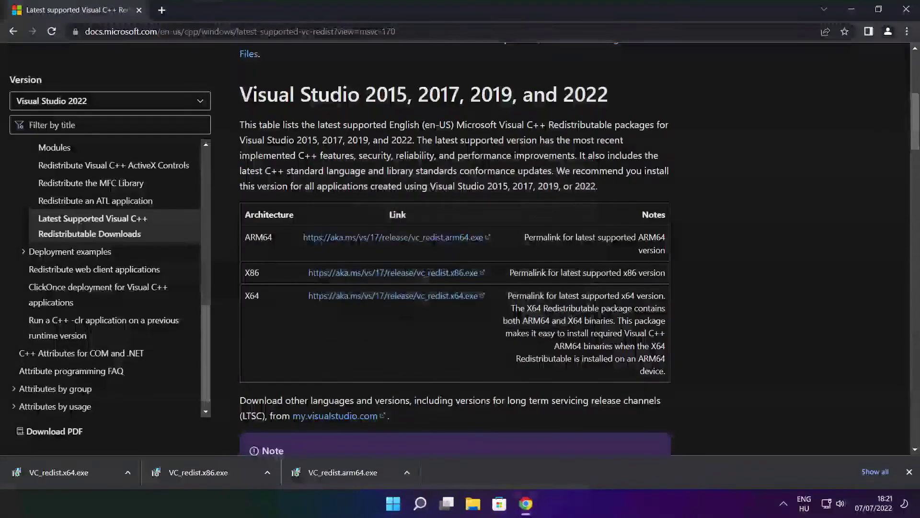
Step: Run VC_redist.x86.exe, agree to the license terms, install the x86 redistributable, and close the setup window
click(217, 473)
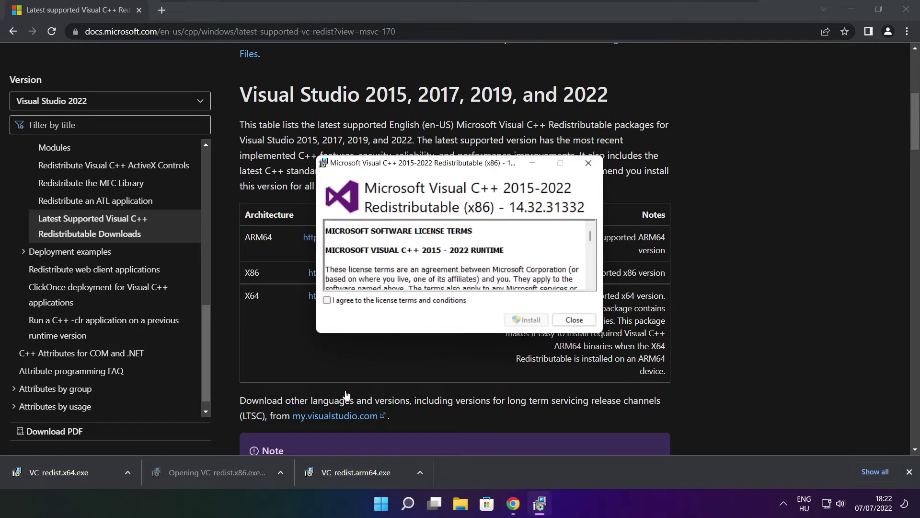
drag(591, 239, 591, 277)
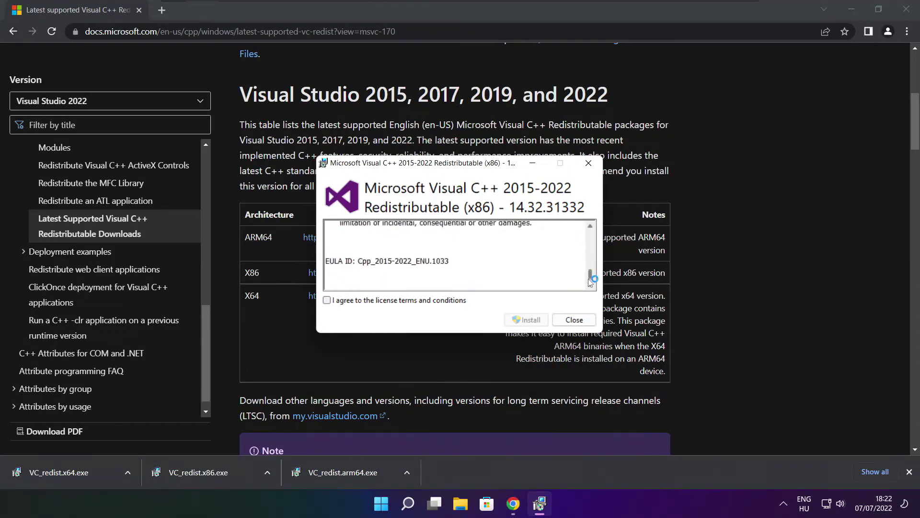
click(328, 301)
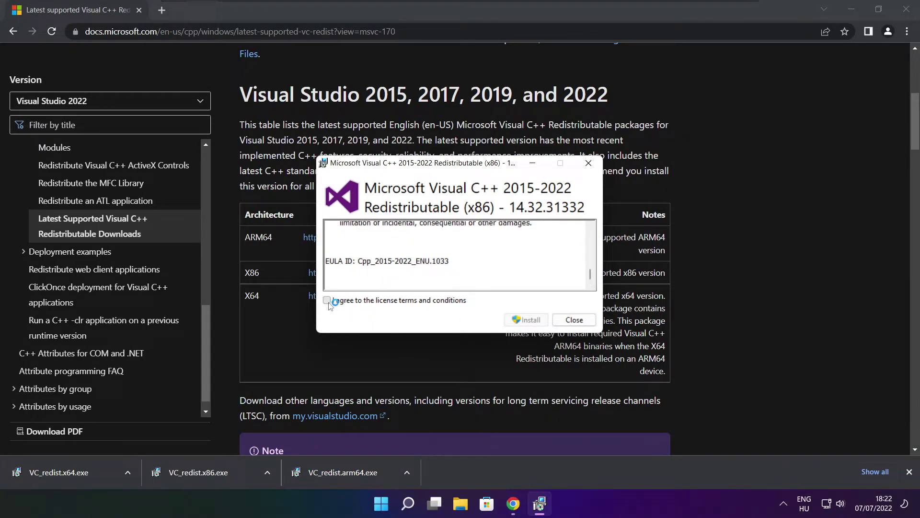
click(526, 320)
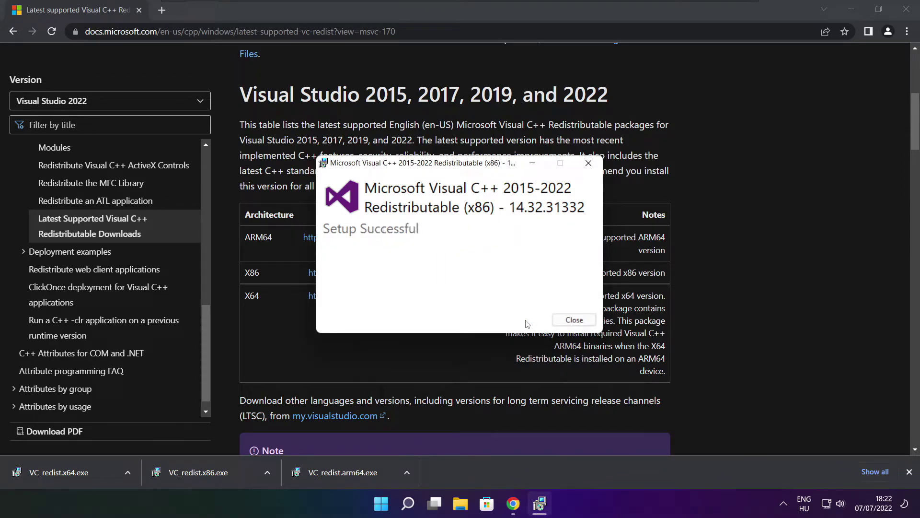
click(574, 320)
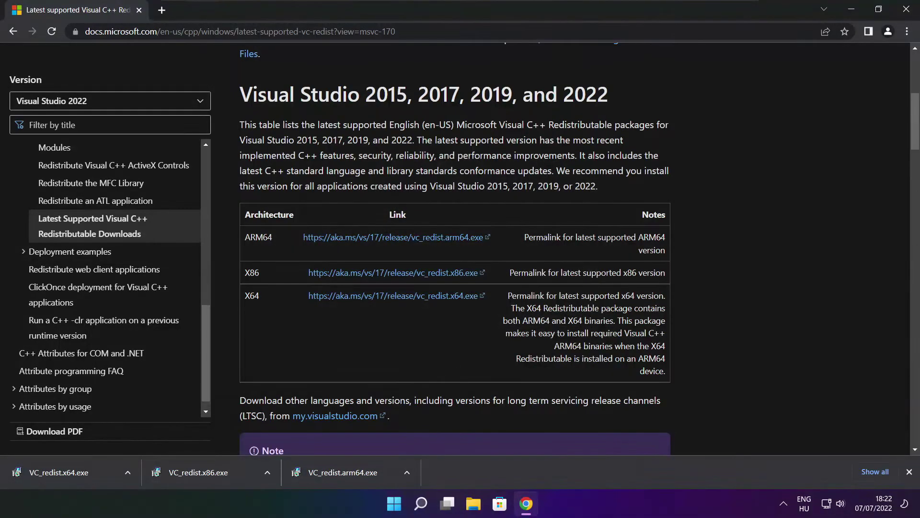
Step: Run VC_redist.x64.exe, accept the license terms, install the x64 redistributable, and close the setup and the browser
click(77, 472)
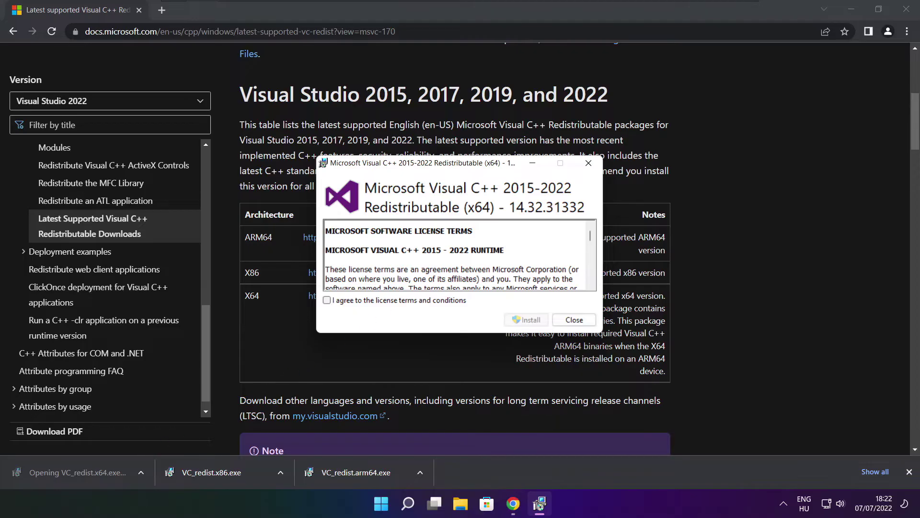
drag(591, 236, 590, 280)
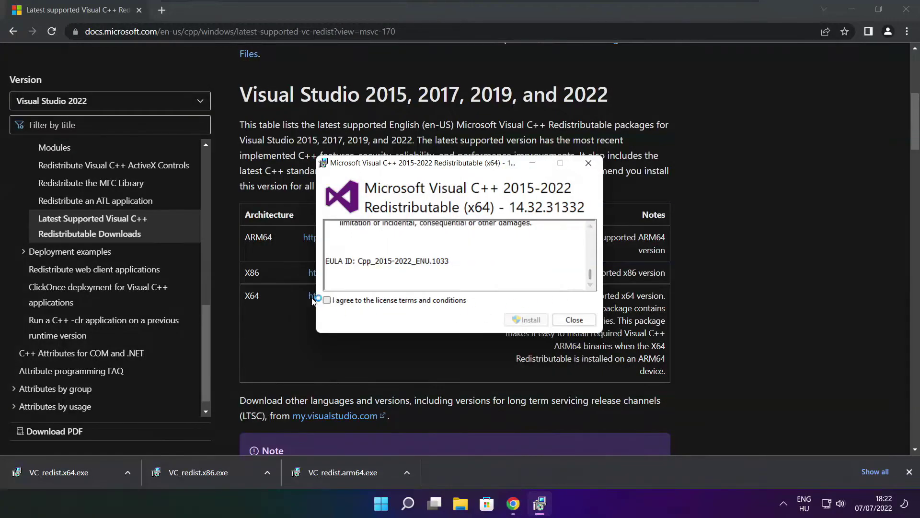
click(328, 300)
click(528, 321)
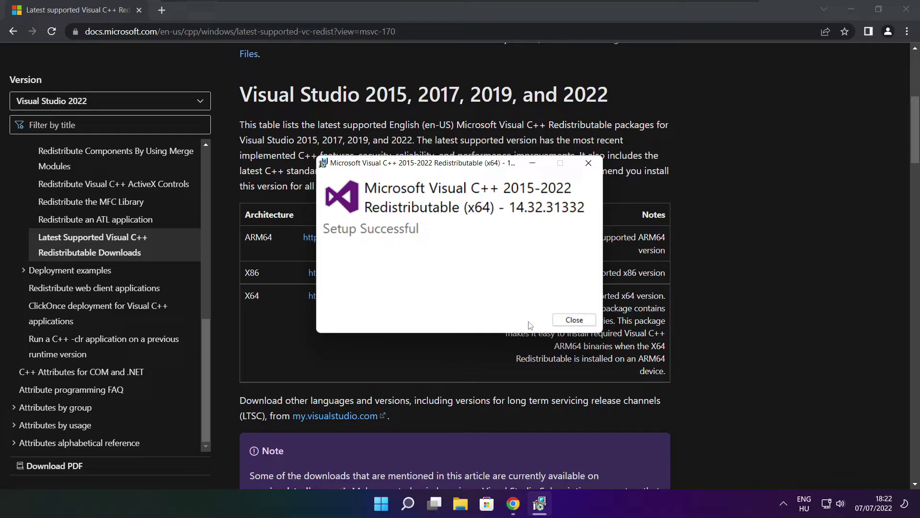
click(575, 320)
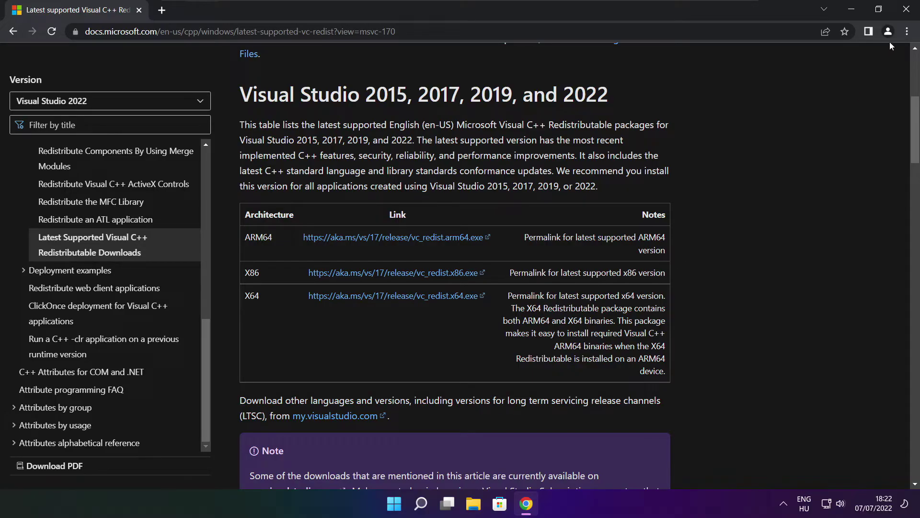
click(907, 11)
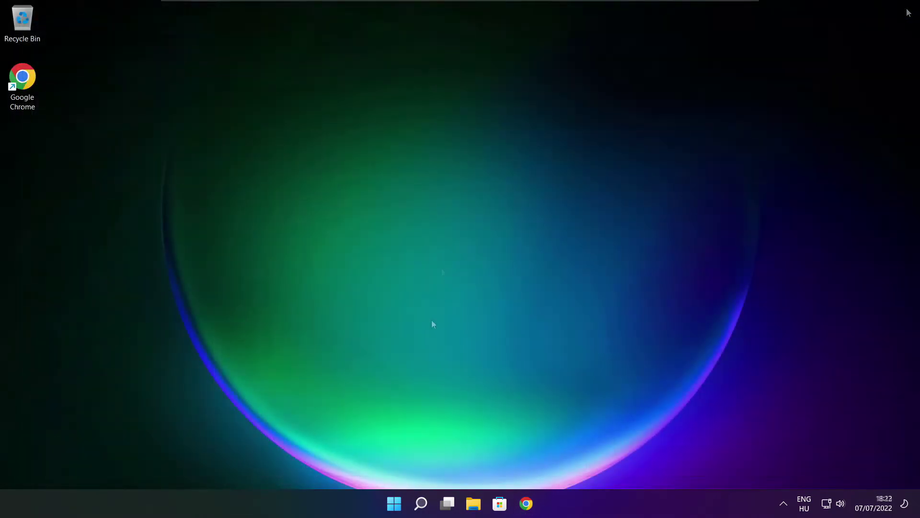
Step: Open Task Manager's list of startup apps and disable Cortana and Microsoft Edge
right_click(396, 506)
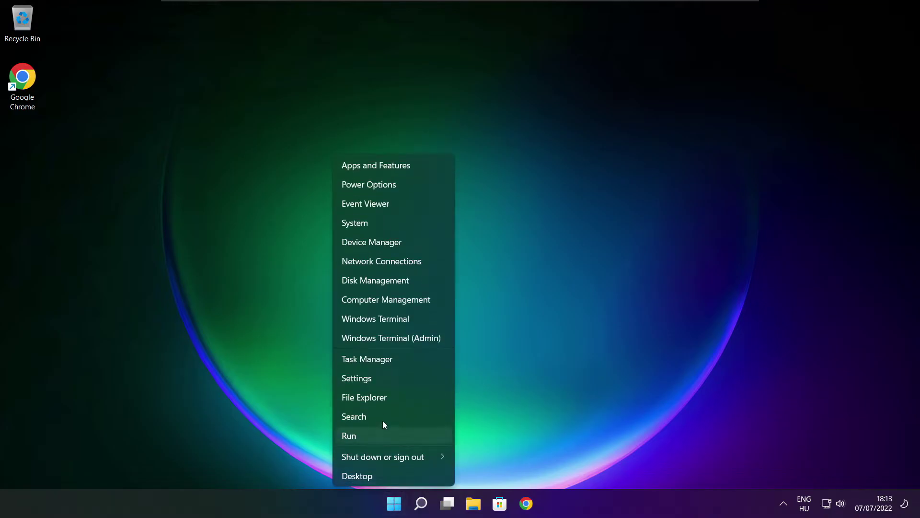
click(396, 360)
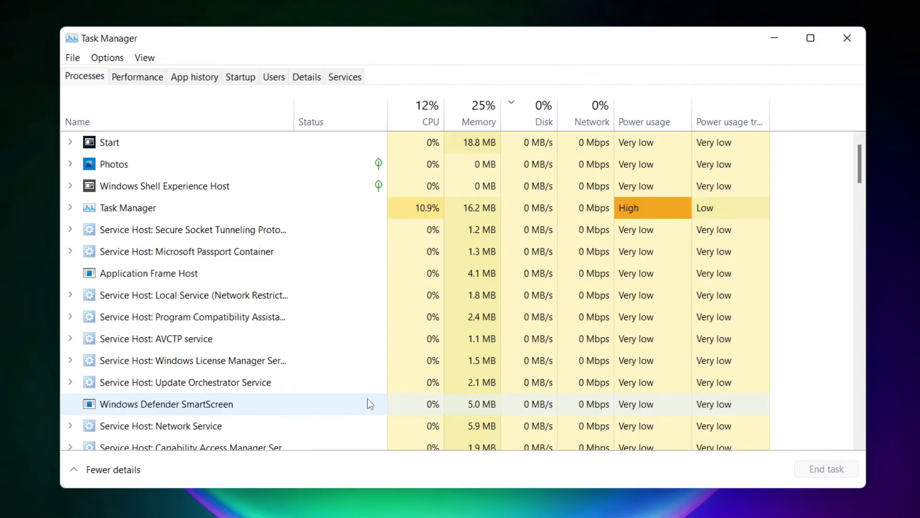
click(241, 78)
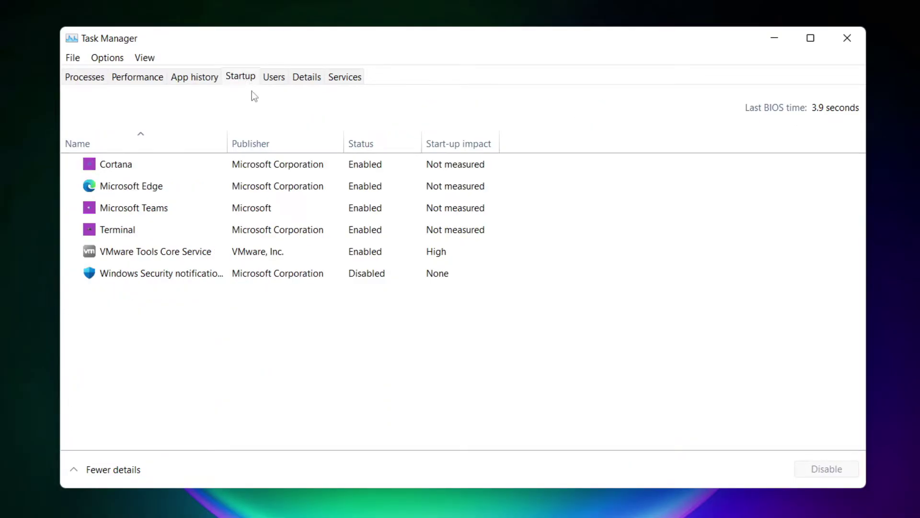
click(310, 168)
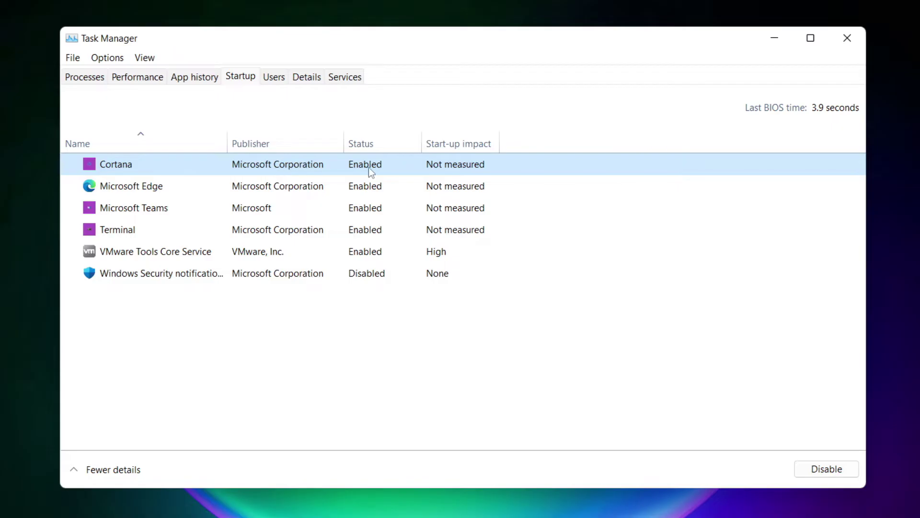
click(824, 474)
click(219, 192)
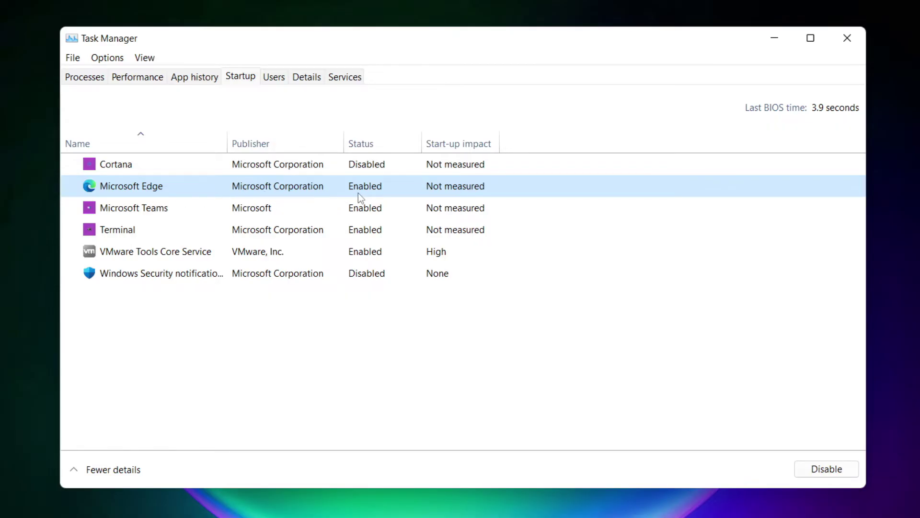
click(828, 471)
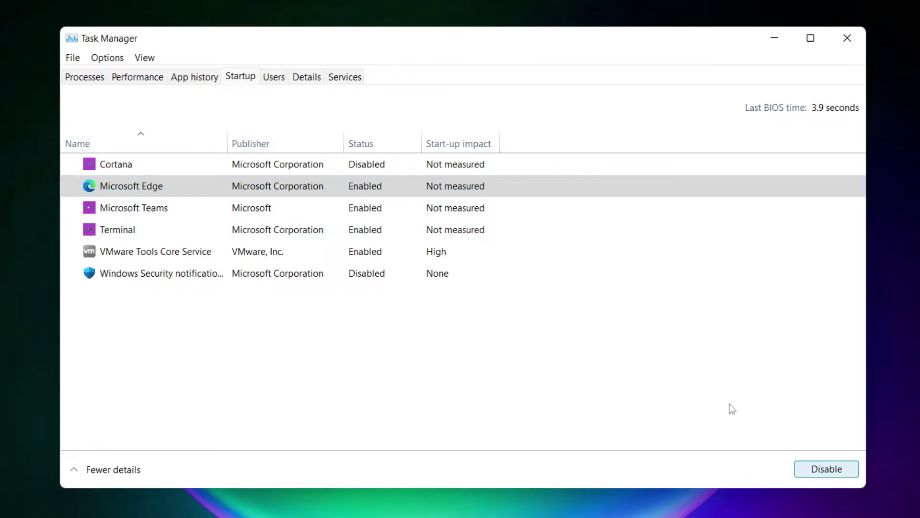
Step: Disable Microsoft Teams and Terminal at startup, and close Task Manager
click(377, 209)
click(842, 473)
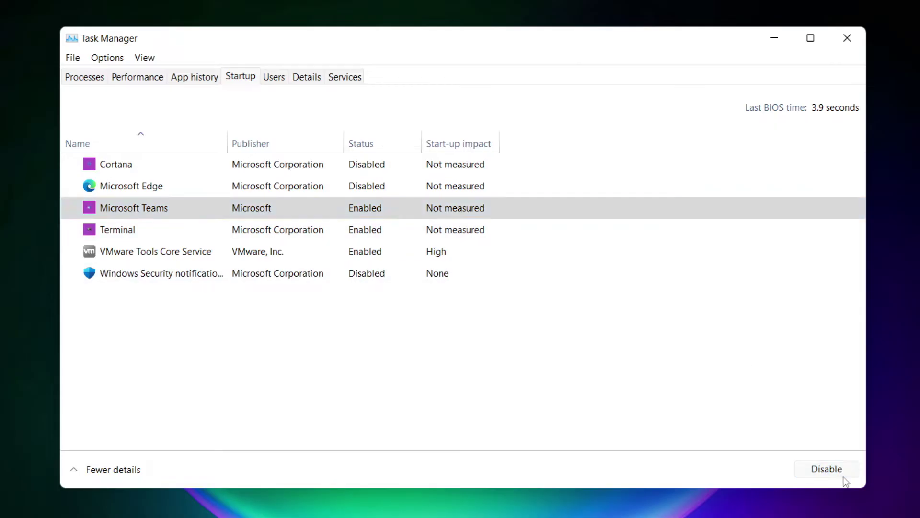
click(307, 234)
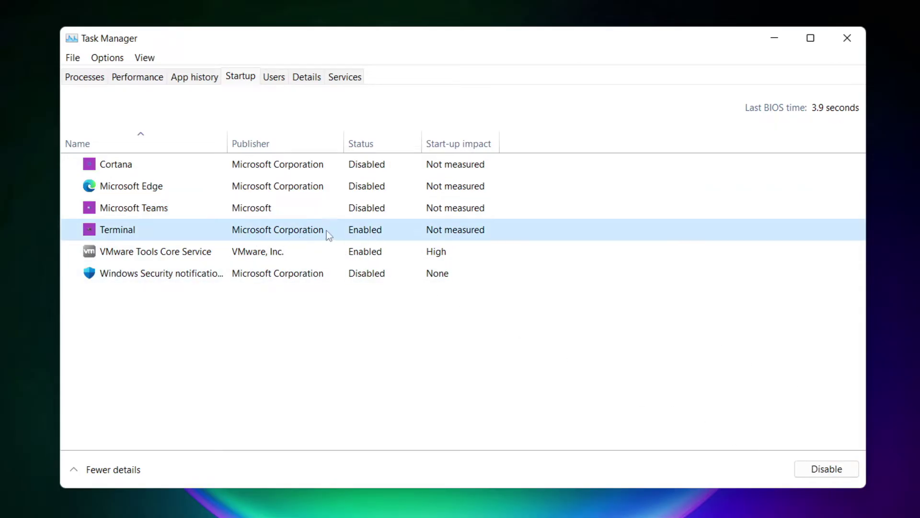
click(841, 473)
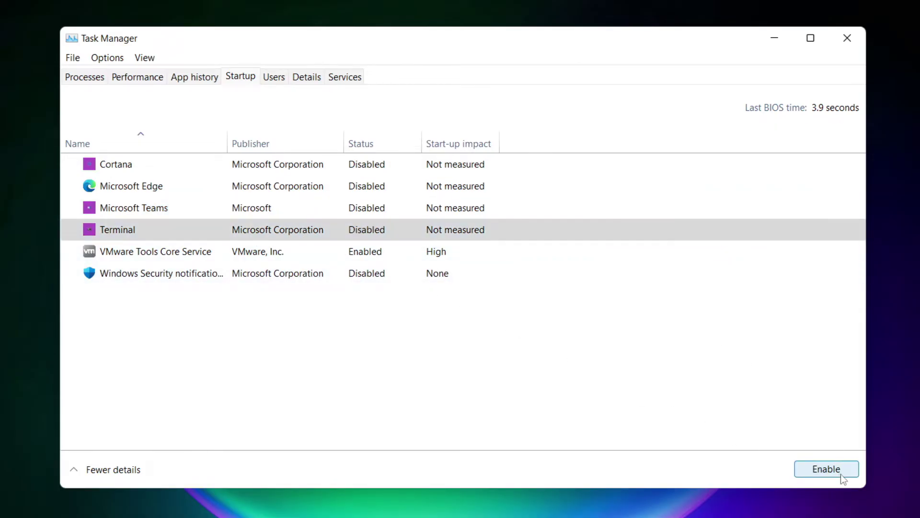
click(364, 232)
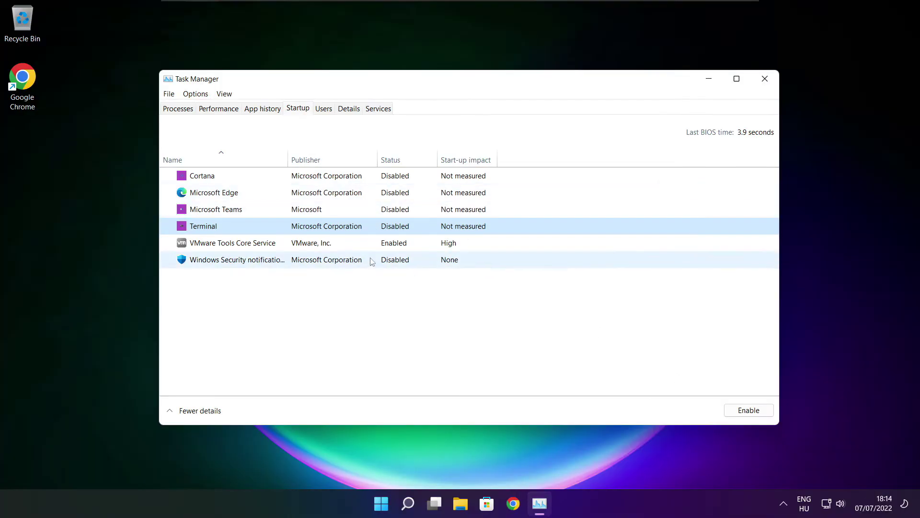
click(765, 79)
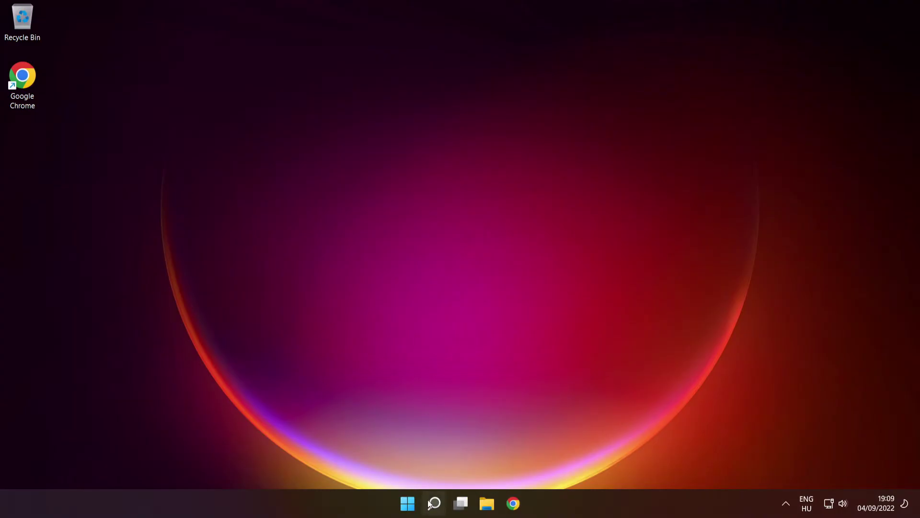
Step: Search Windows for cmd and run Command Prompt as administrator
mouse_move(434, 501)
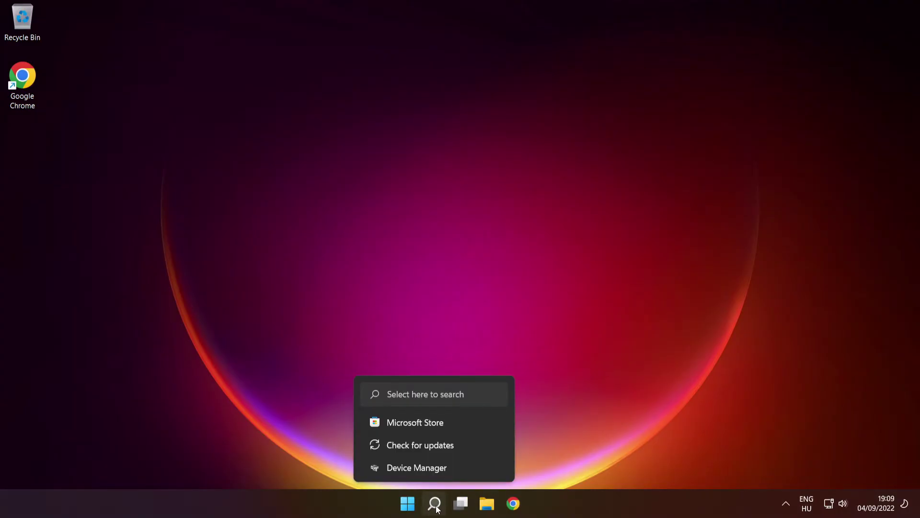
click(435, 503)
text(cmd)
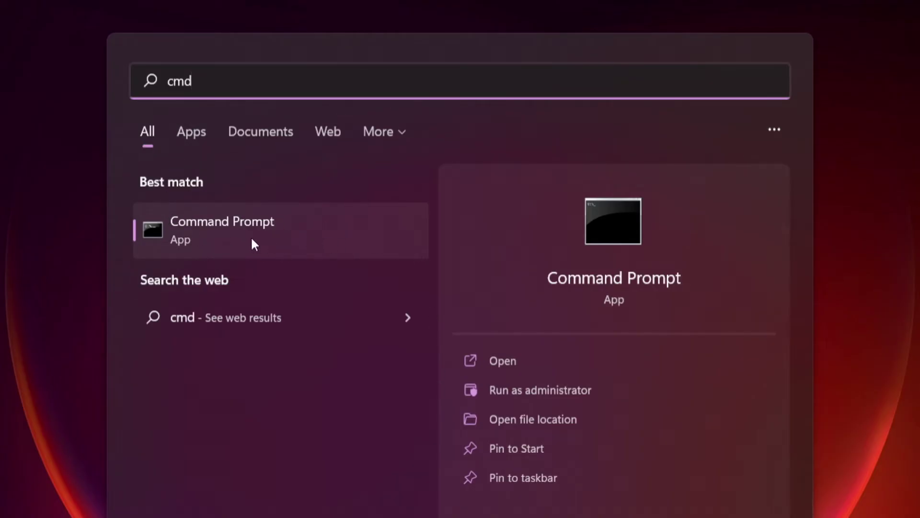
right_click(338, 229)
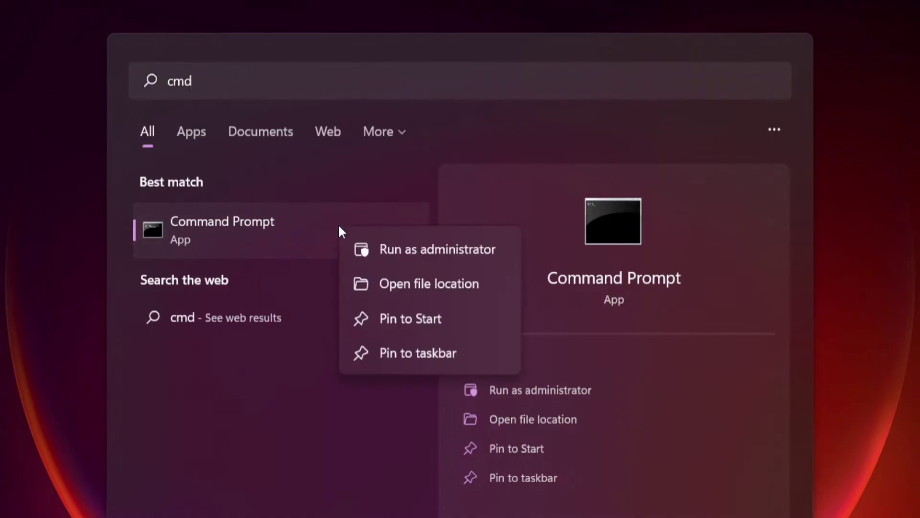
click(437, 248)
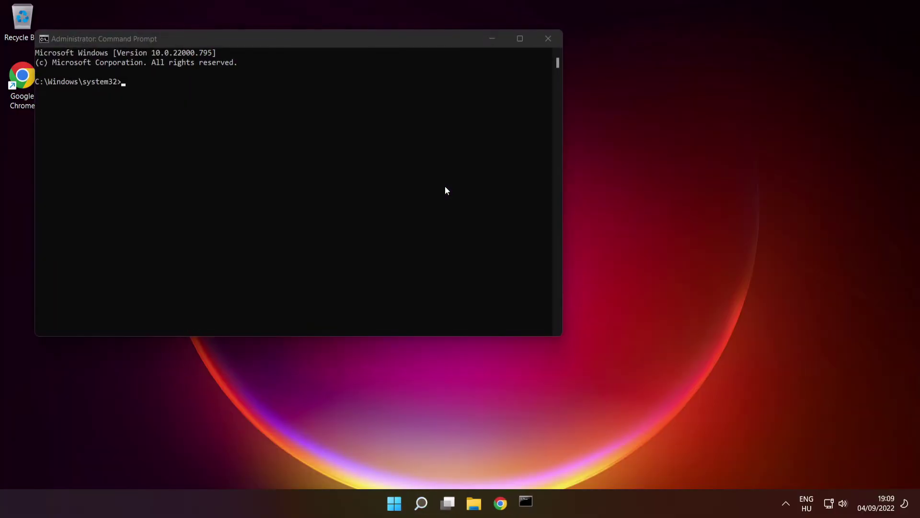
Step: Run sfc /scannow to scan and repair the system files, and close Command Prompt once the scan finishes
drag(372, 42, 530, 117)
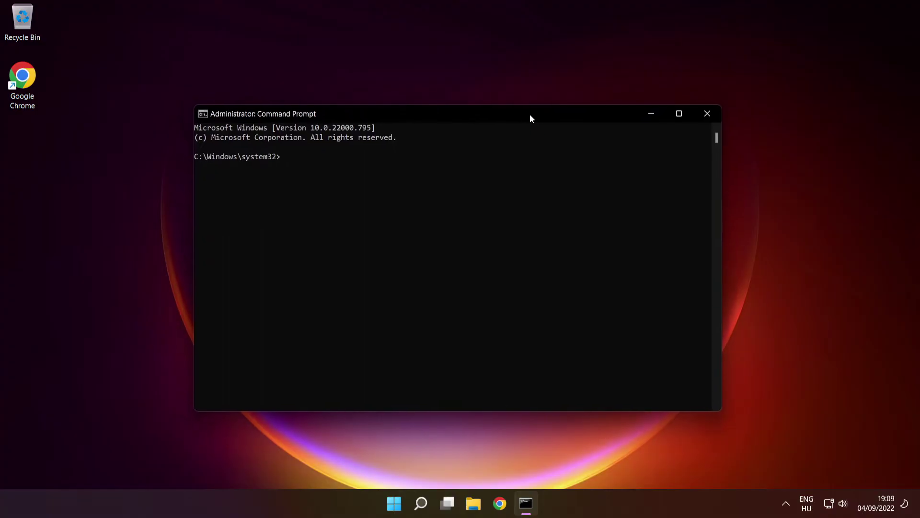
text(sfc /scannow)
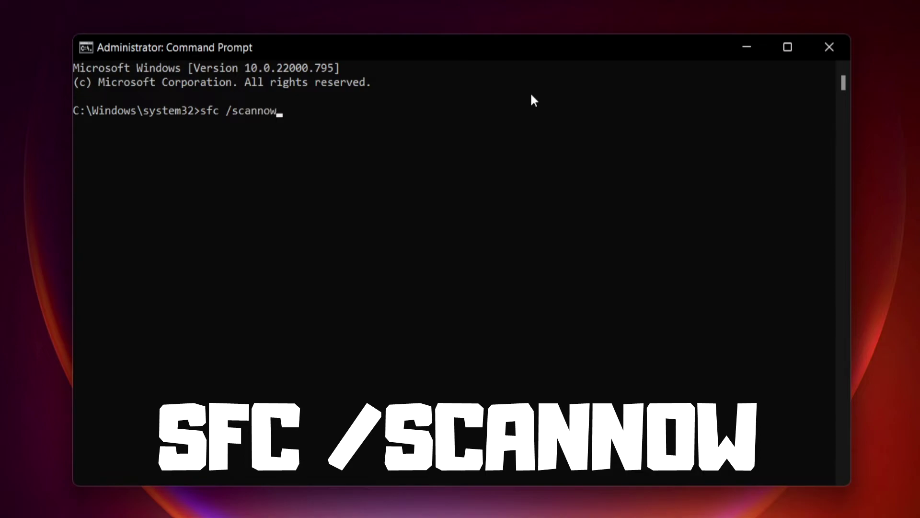
key(Return)
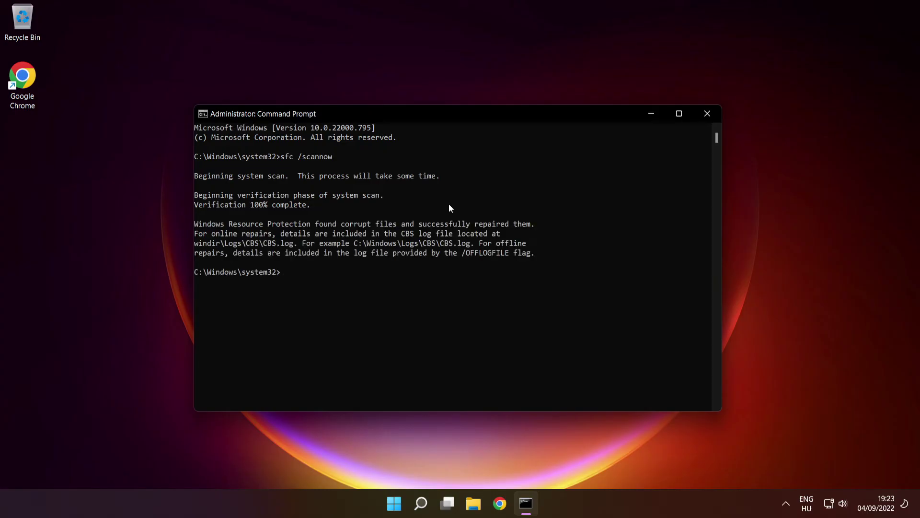
click(708, 115)
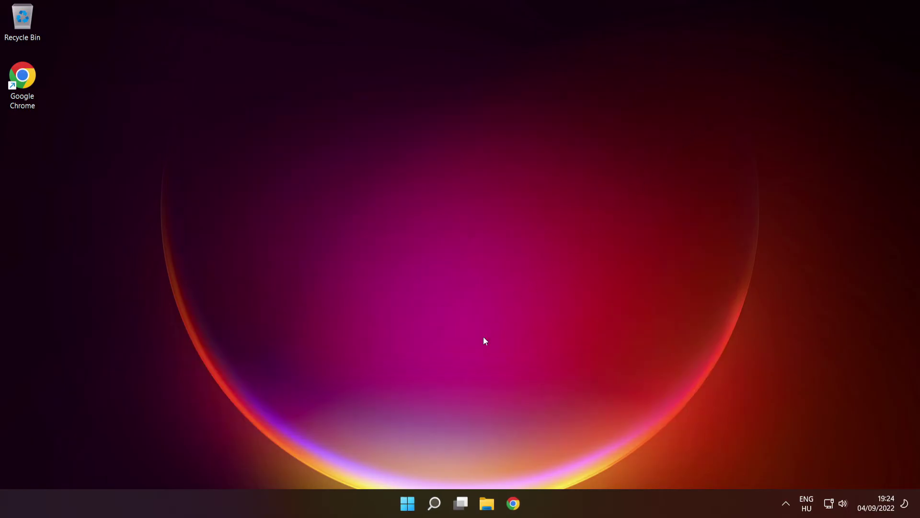
Step: Restart the computer
click(406, 501)
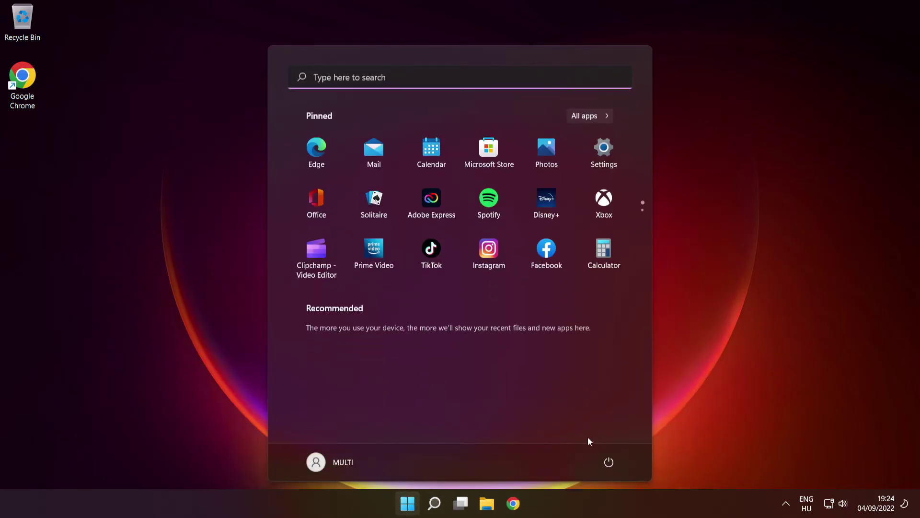
click(610, 463)
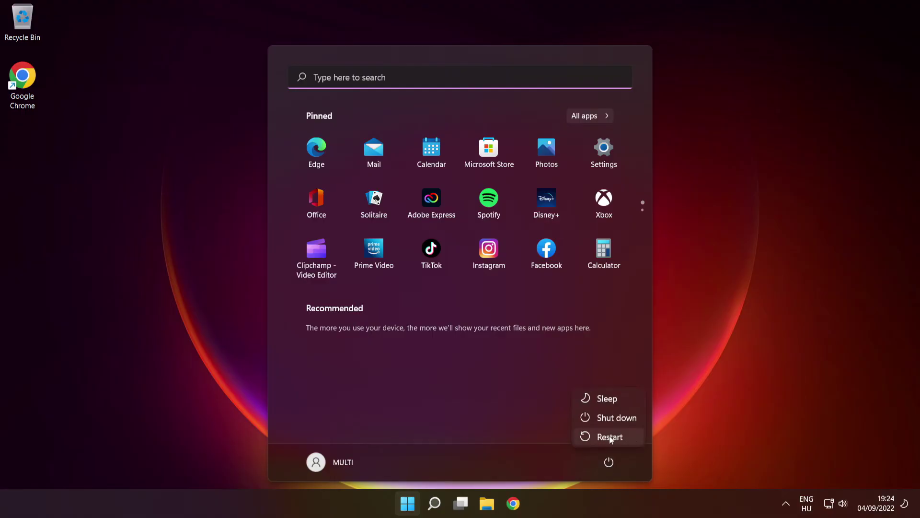
click(609, 436)
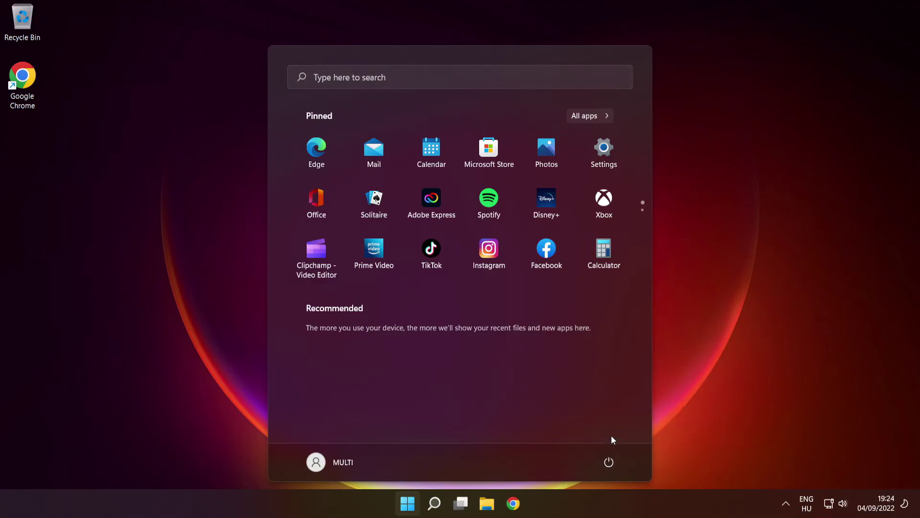